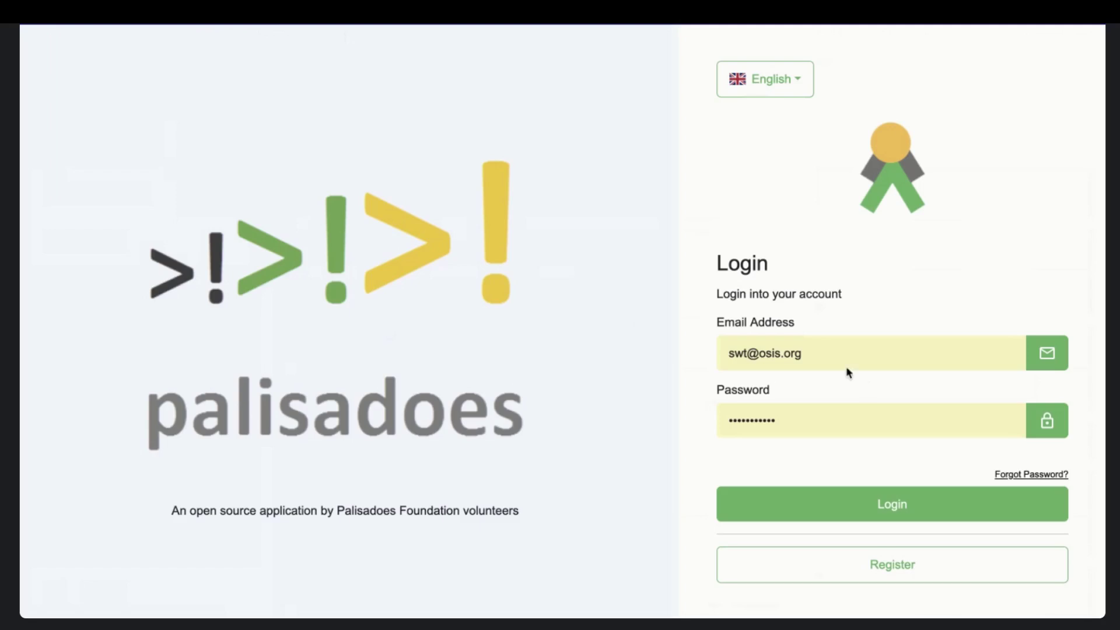
- Replace the saved email address with the new account's email
click(824, 352)
double_click(823, 352)
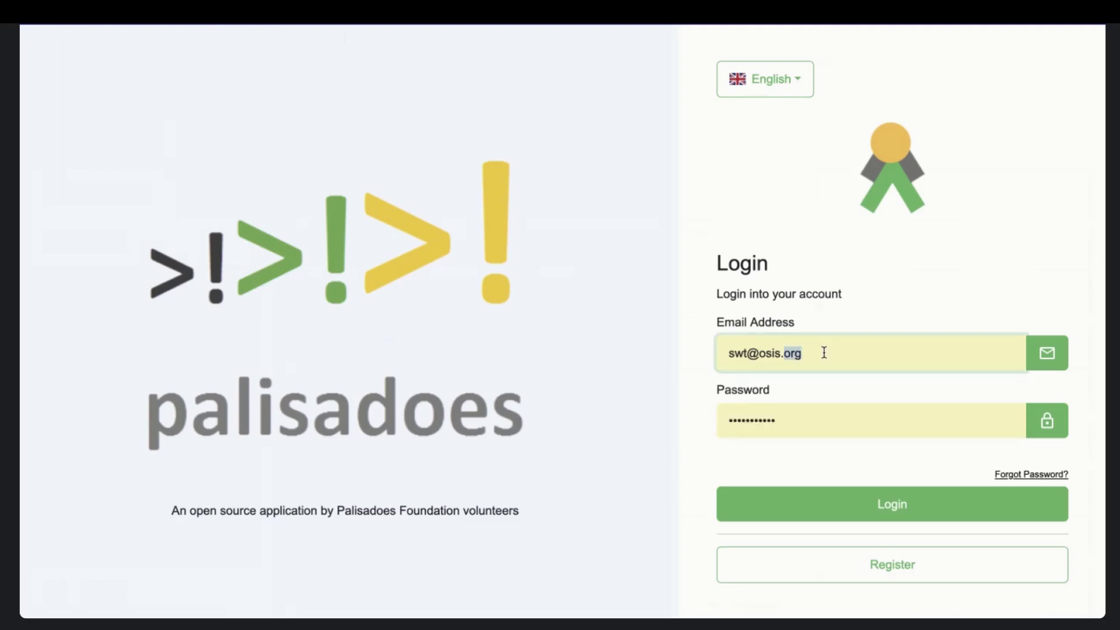
key(ctrl+a)
key(BackSpace)
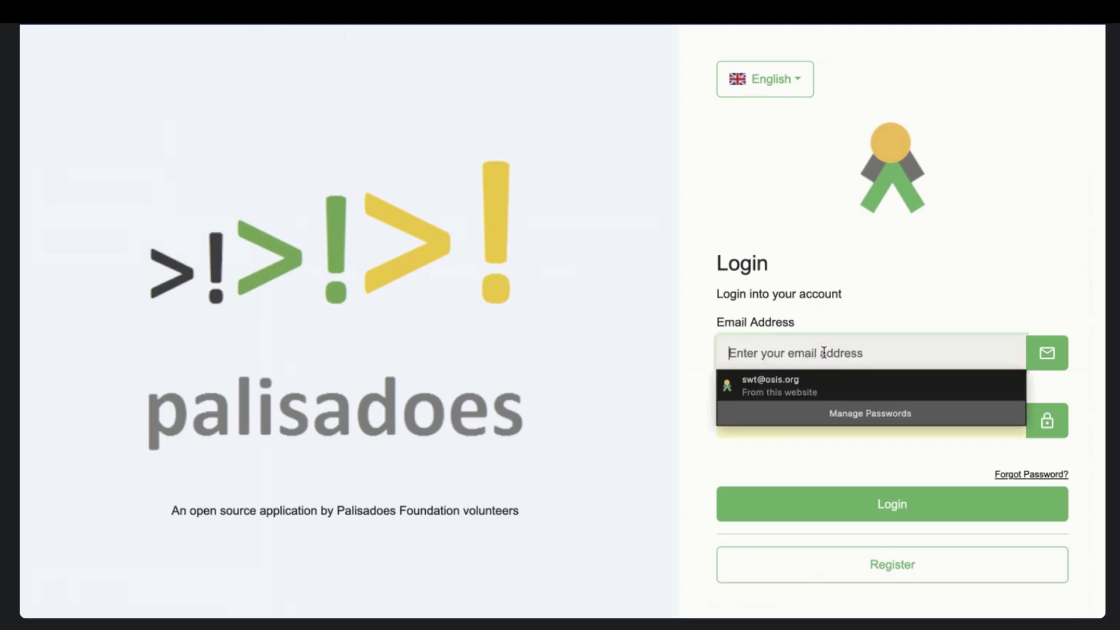
text(ashimaw)
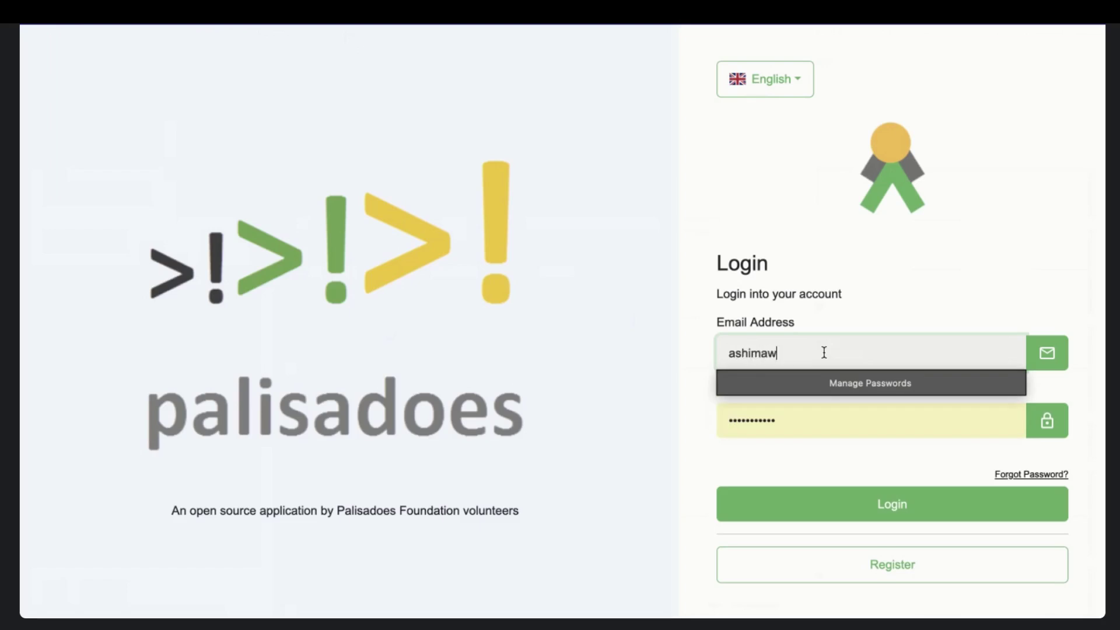
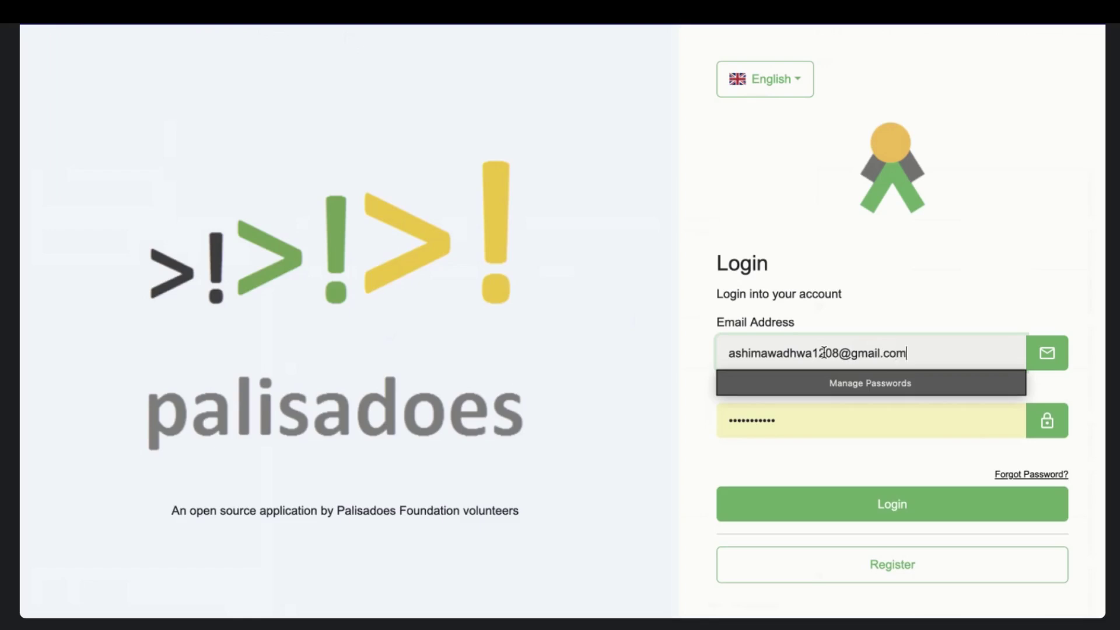
- Enter the new account's password and log in
double_click(823, 417)
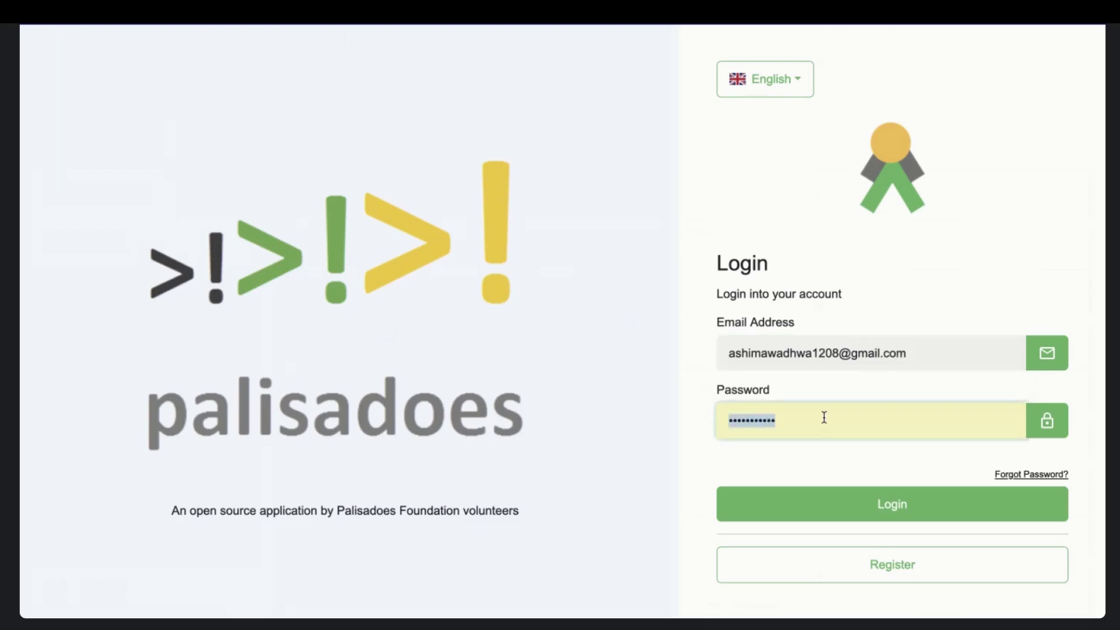
key(BackSpace)
text(•••••)
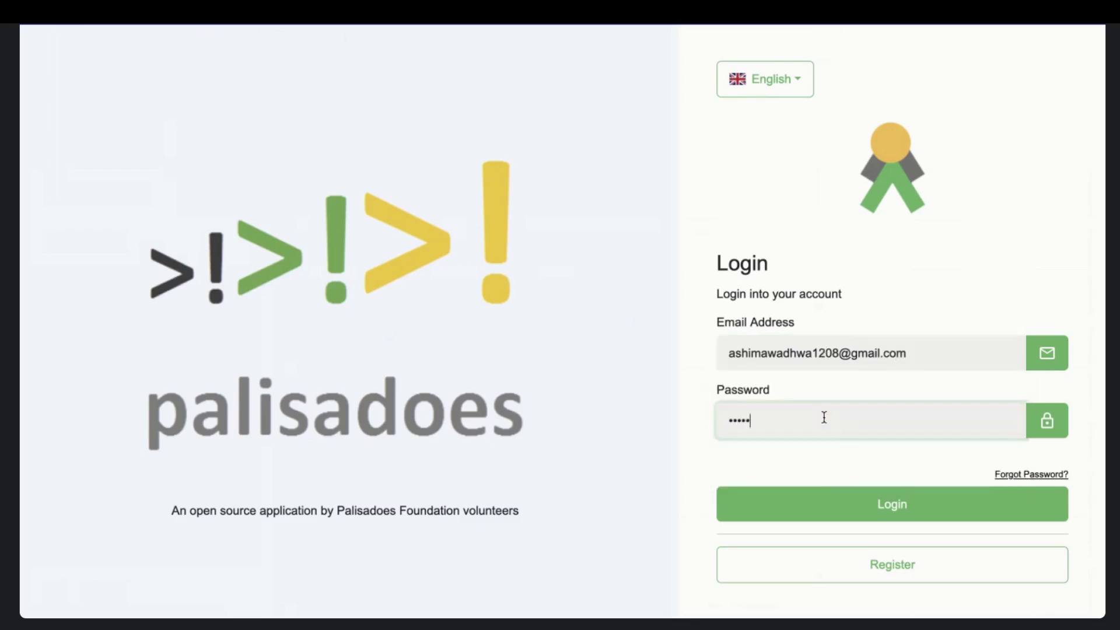
text(•••)
click(918, 506)
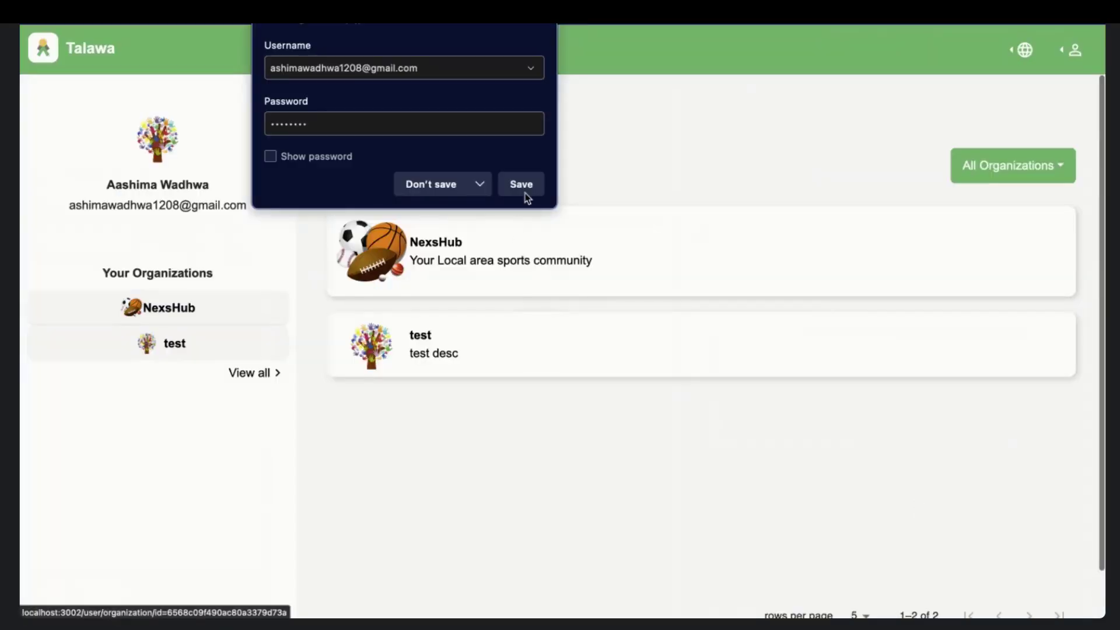
- Save the login in the browser, then search organizations for 'te' and clear it
click(523, 192)
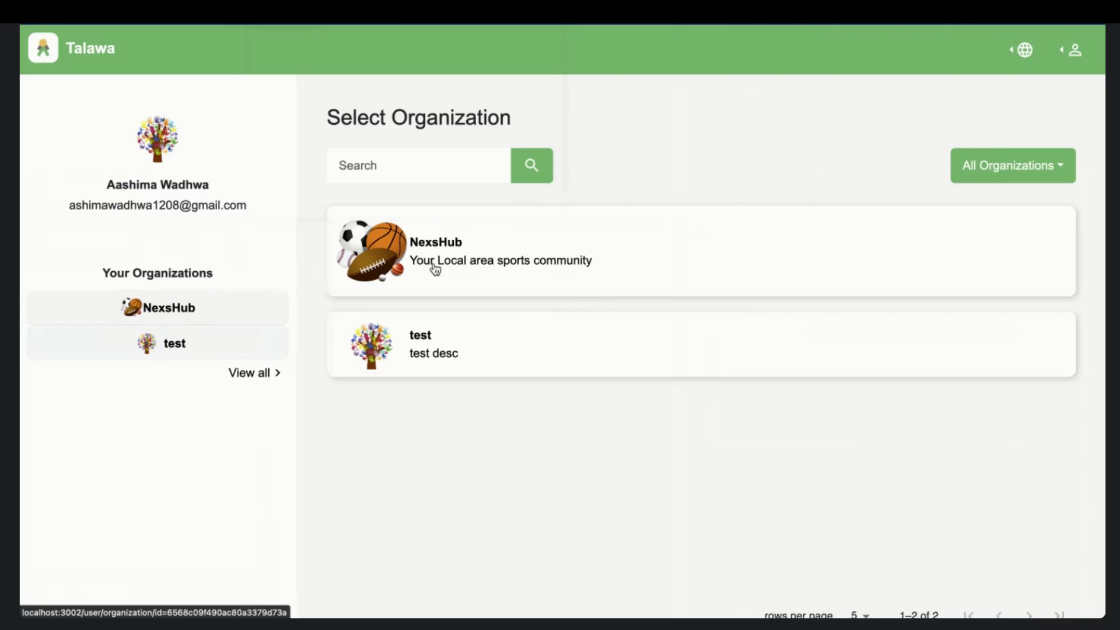
click(404, 173)
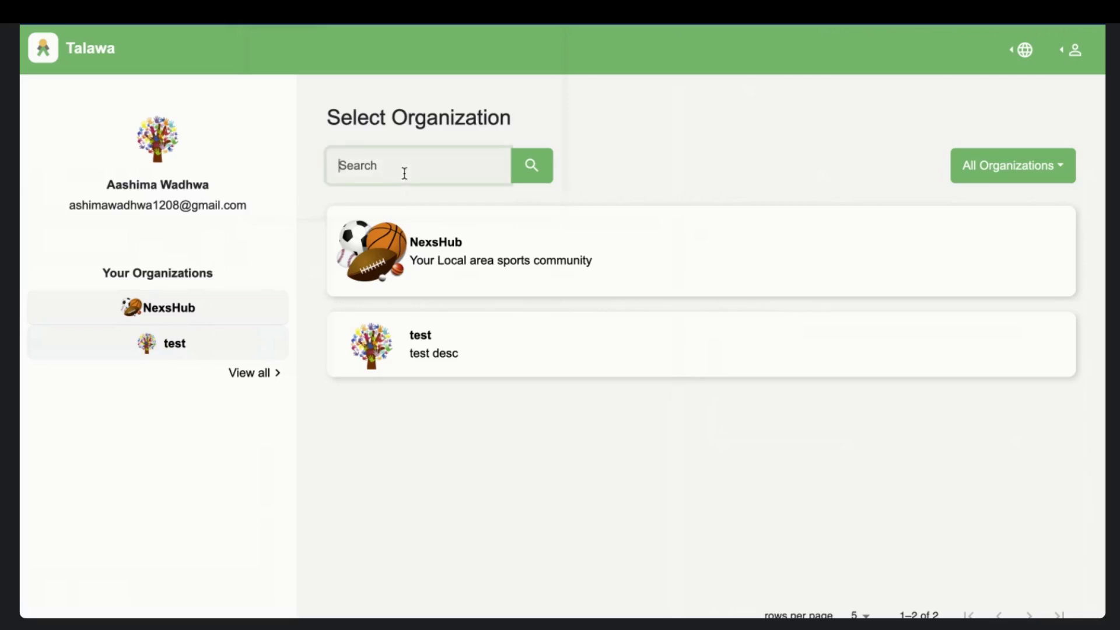
text(te)
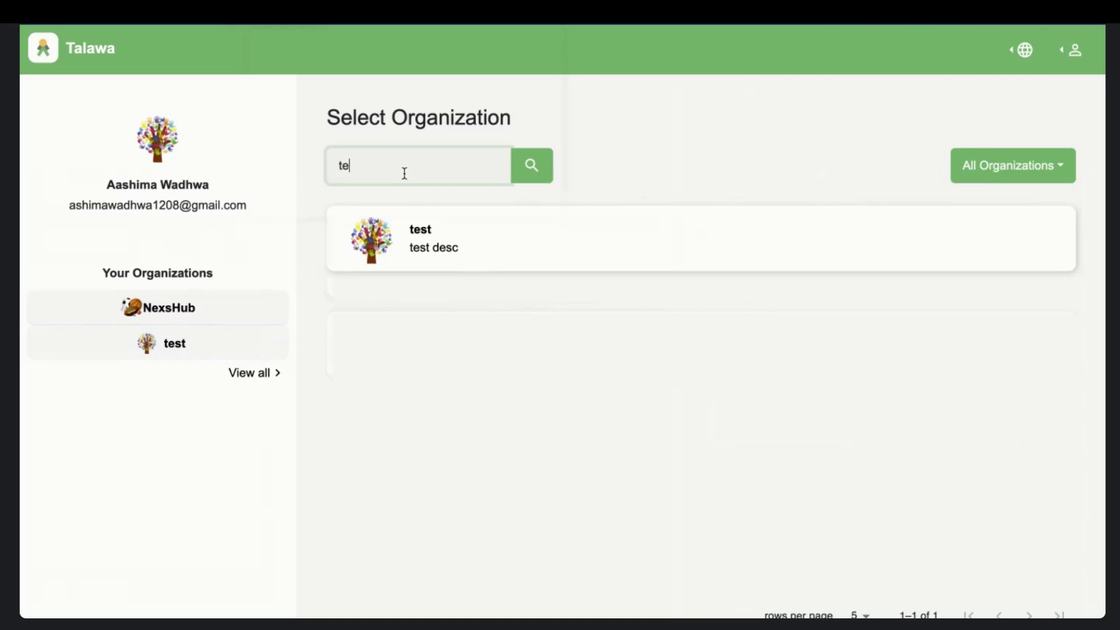
key(BackSpace)
key(BackSpace)
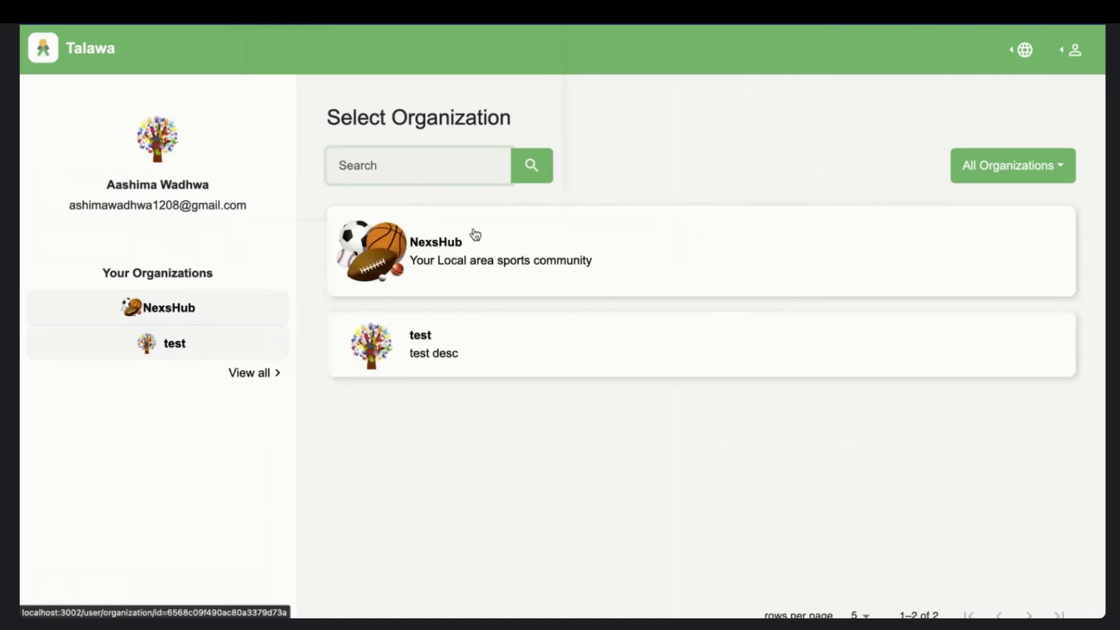
- Open NexsHub, scroll through the runtime error overlay, and dismiss it
click(446, 255)
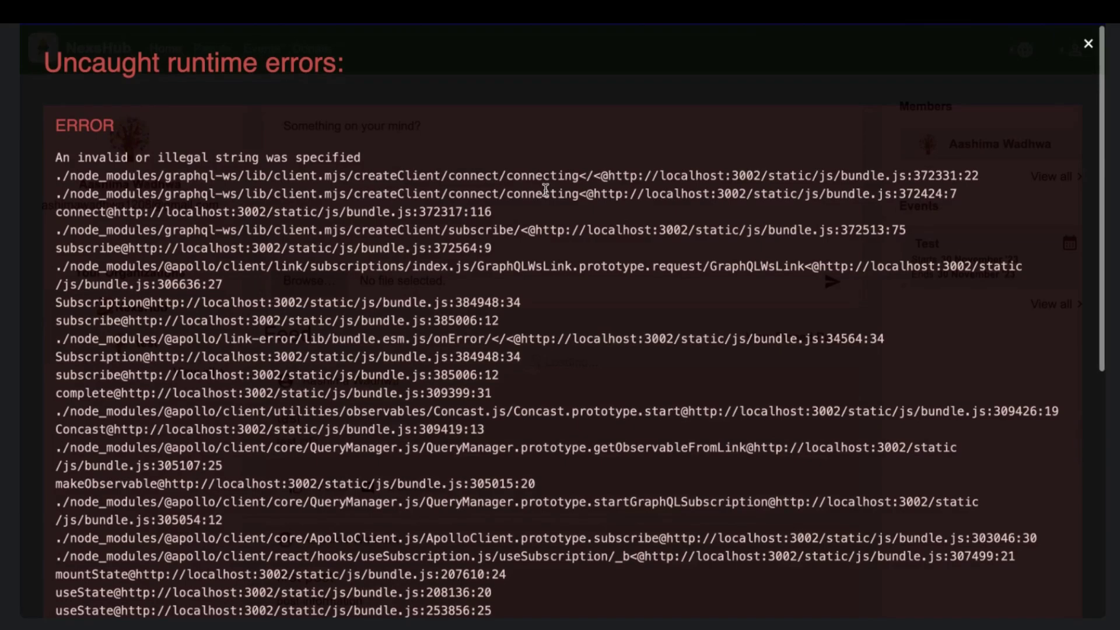
scroll(546, 190, down, 2)
scroll(545, 190, up, 2)
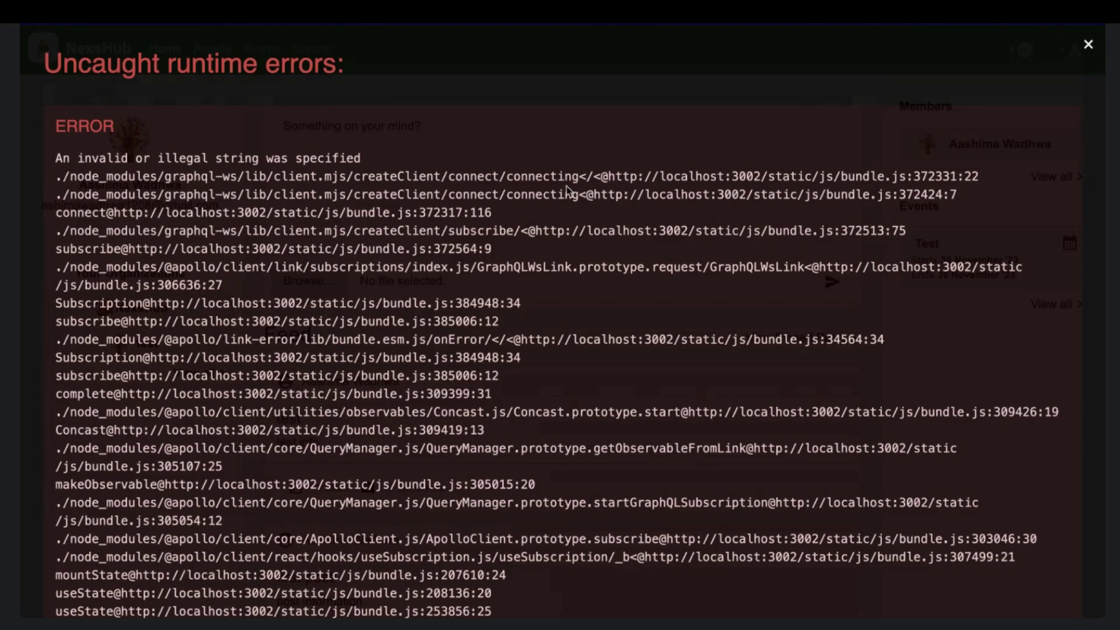
scroll(568, 191, down, 1)
scroll(568, 191, down, 3)
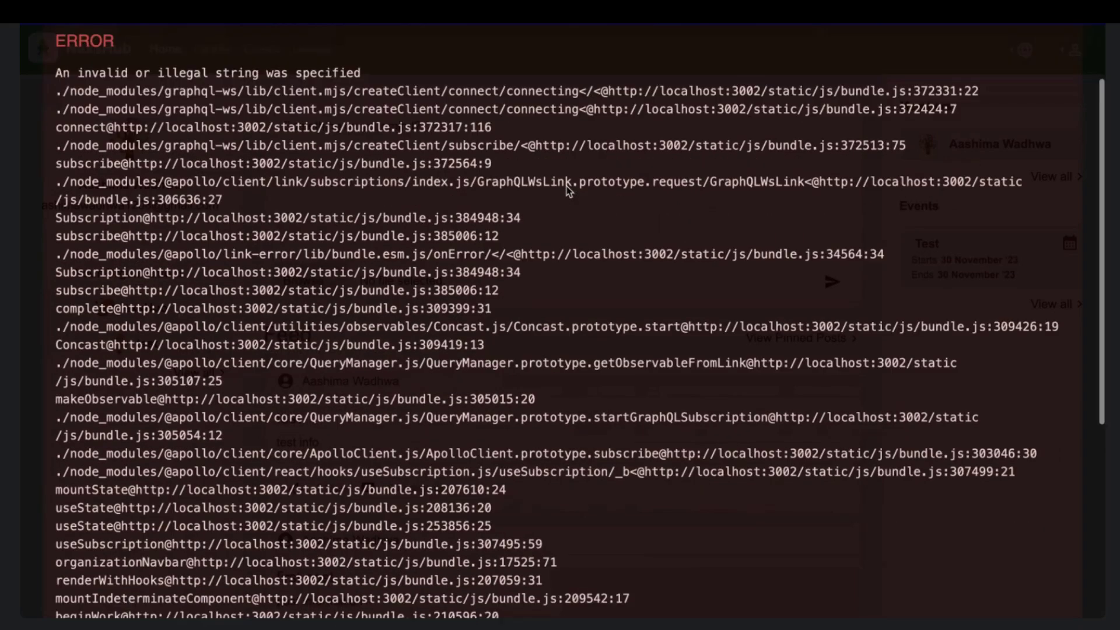
scroll(566, 186, up, 3)
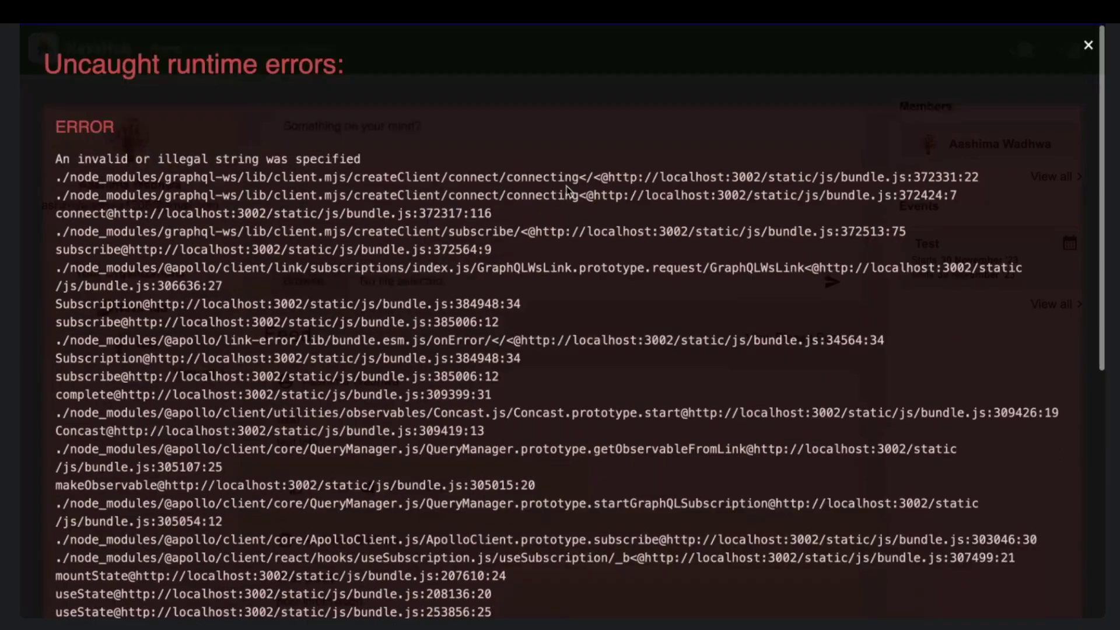
click(1088, 46)
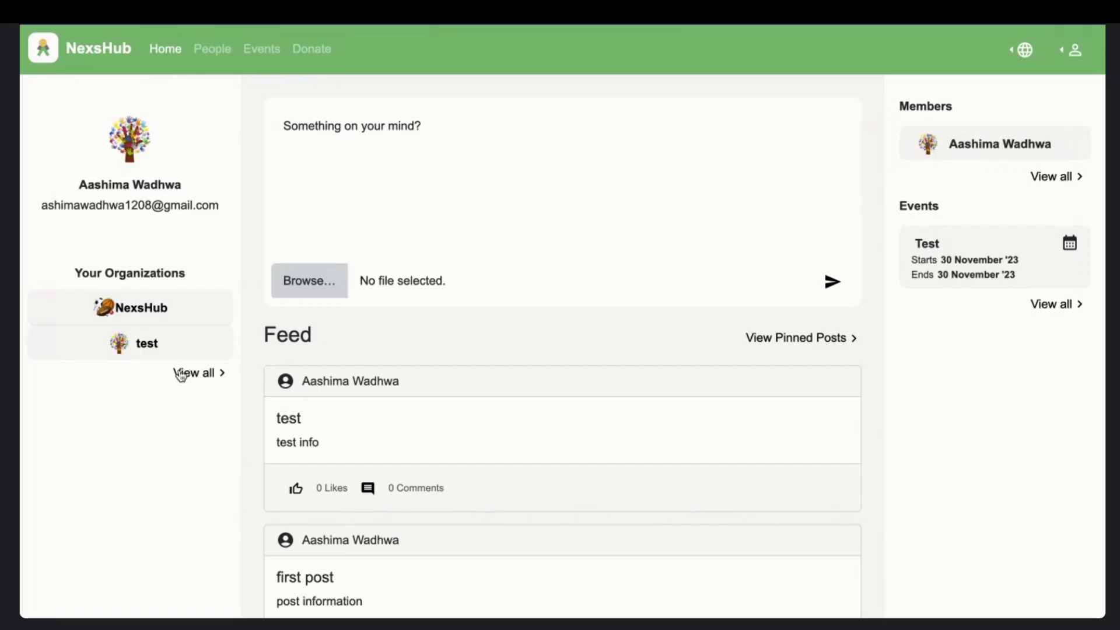
- Visit the test organization through View all, then return to NexsHub's home page
click(172, 347)
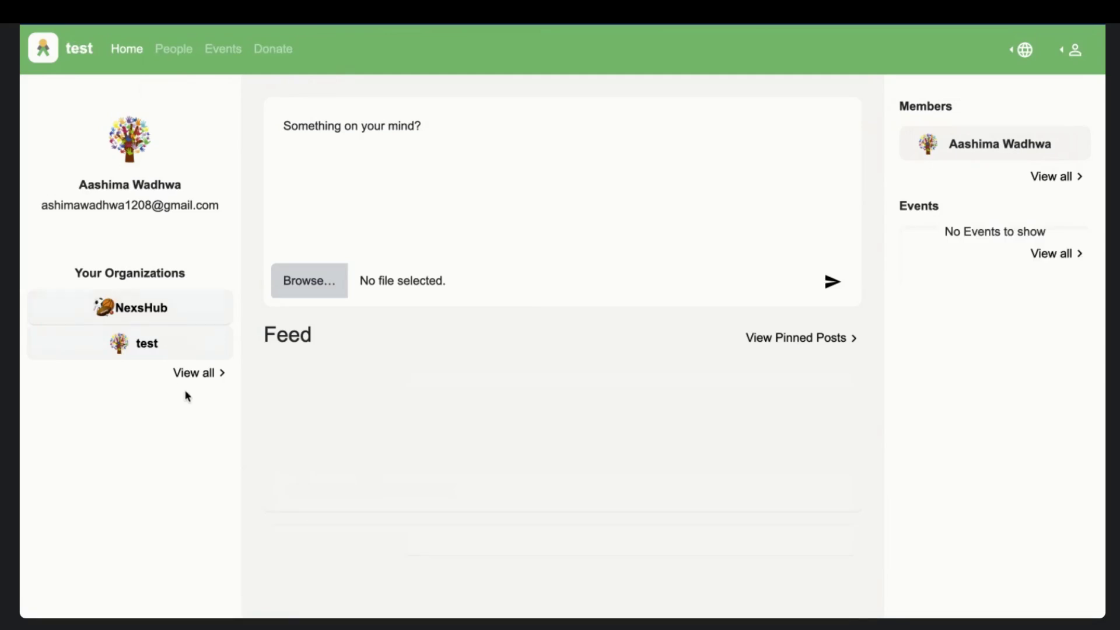
click(186, 375)
click(185, 349)
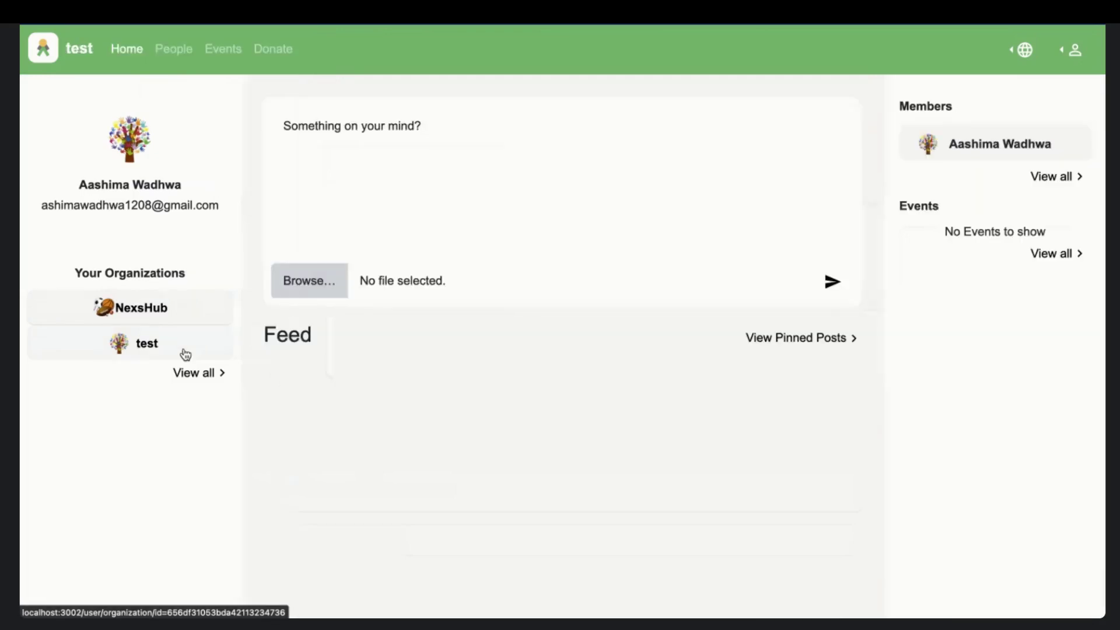
click(155, 309)
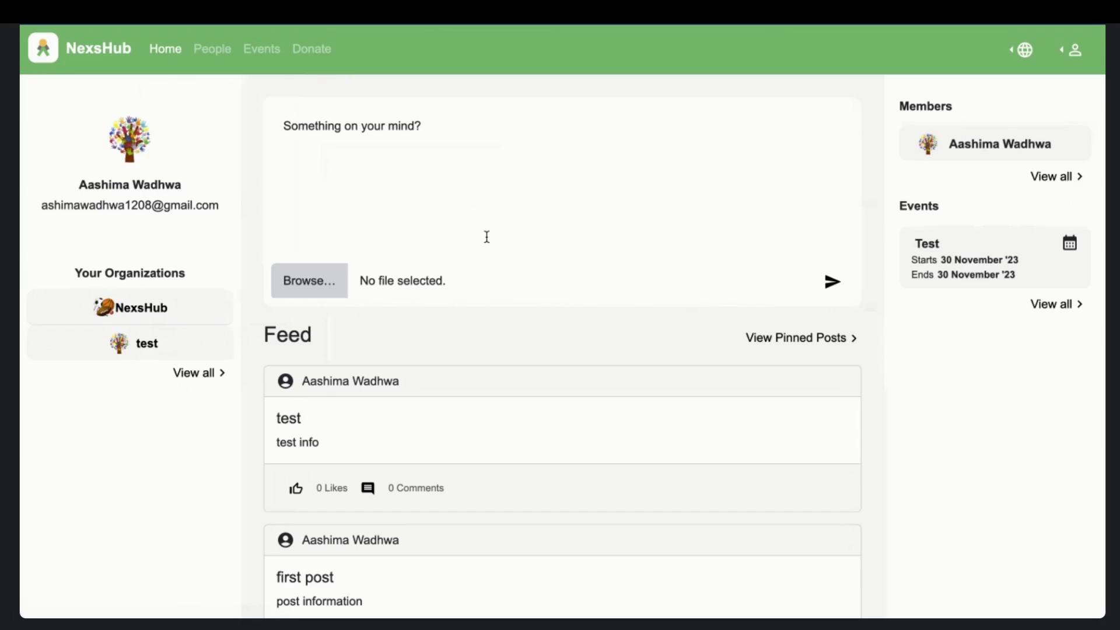
- Scroll past the feed's sports image and back, then like the 'test' post
scroll(486, 236, down, 3)
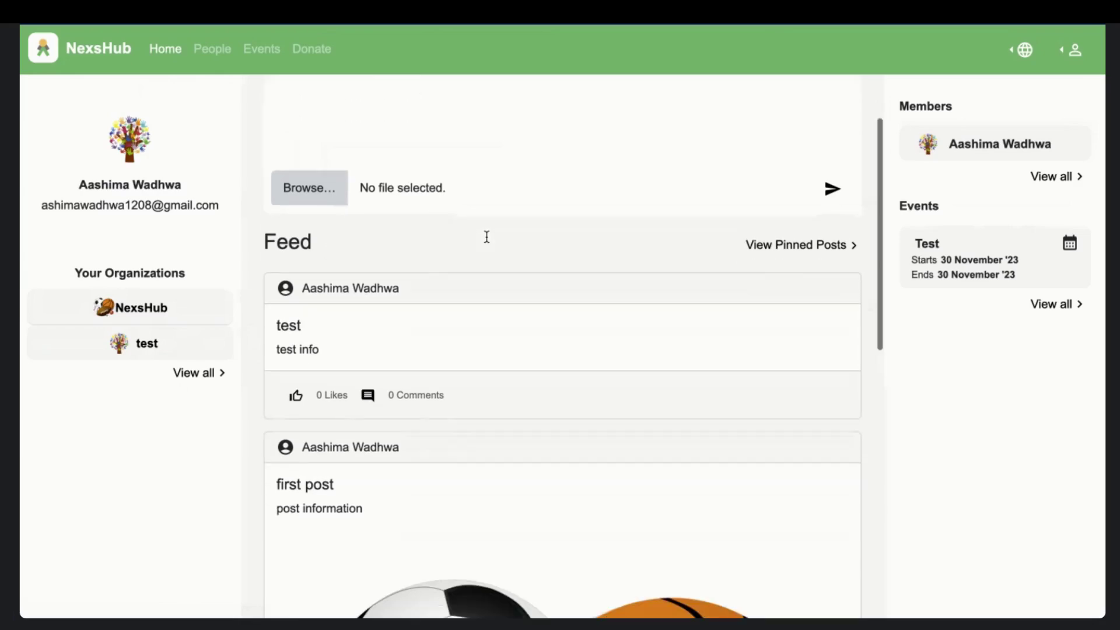
scroll(486, 237, down, 1)
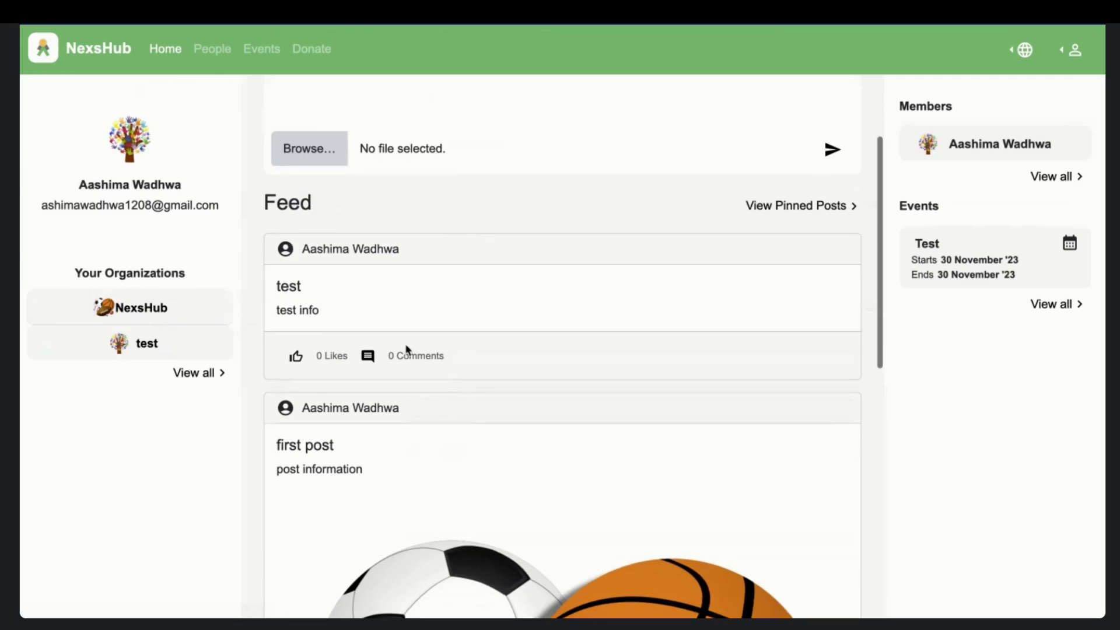
scroll(411, 346, down, 3)
scroll(411, 346, down, 3)
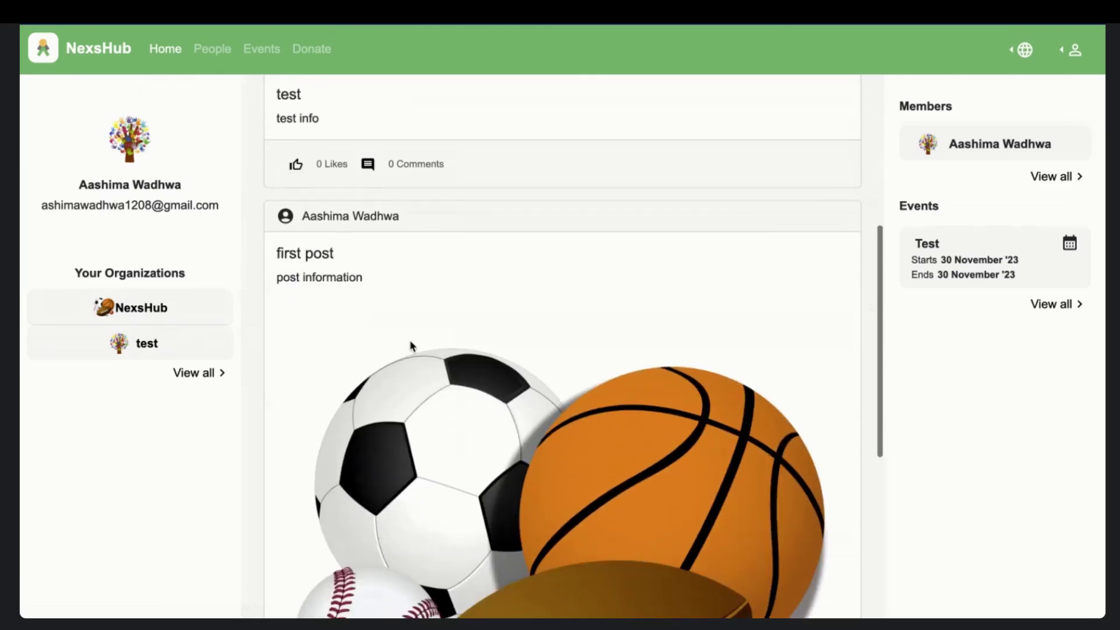
scroll(412, 346, down, 2)
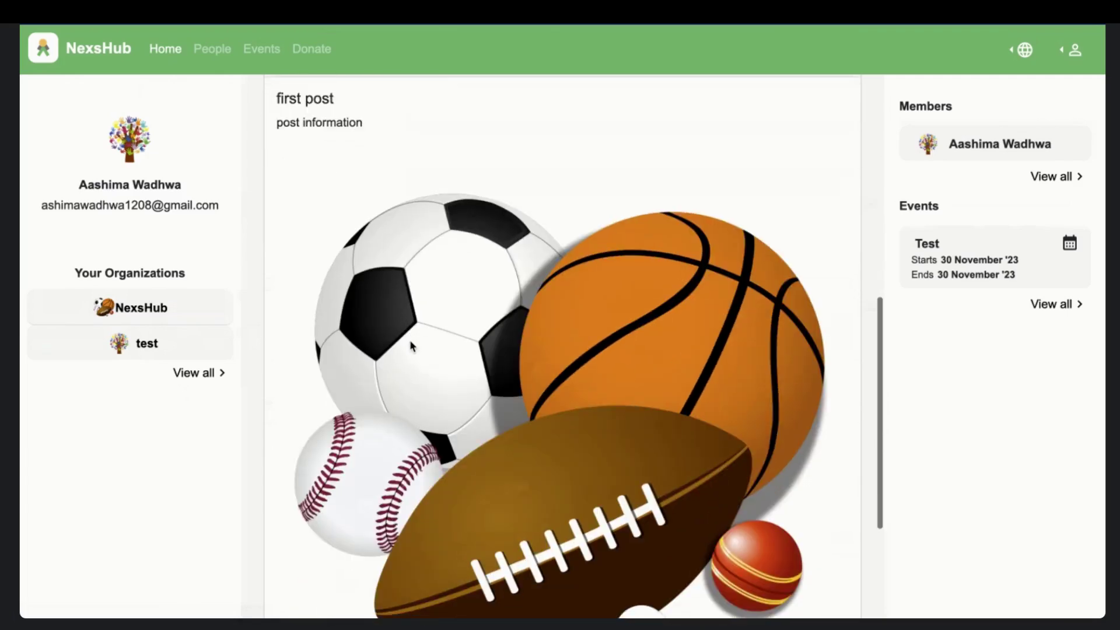
scroll(411, 346, down, 3)
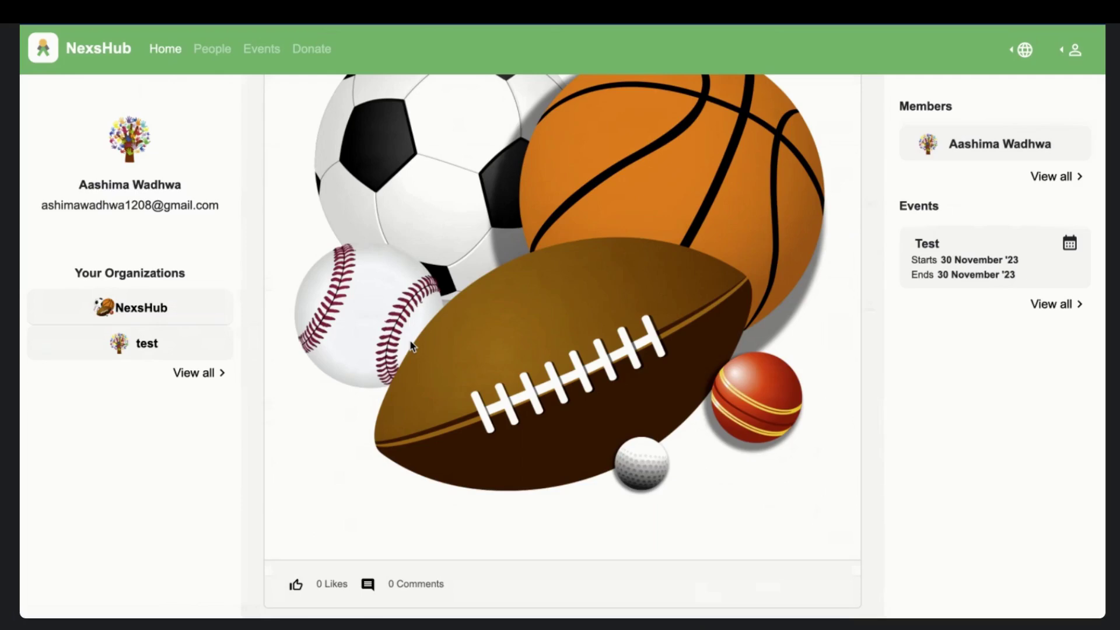
scroll(411, 346, up, 2)
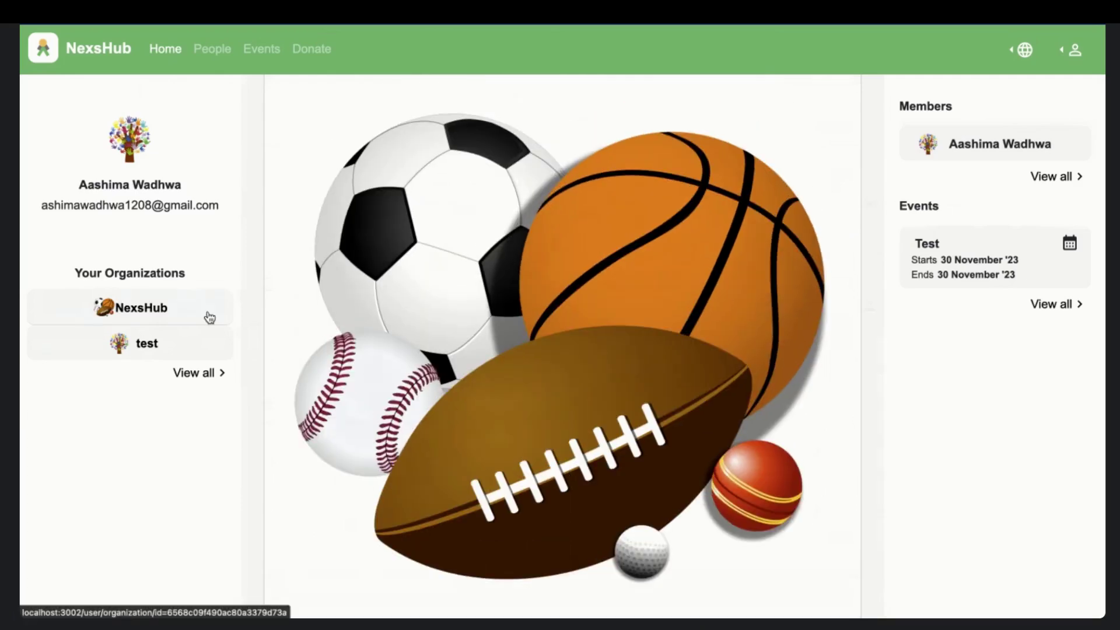
scroll(488, 402, up, 6)
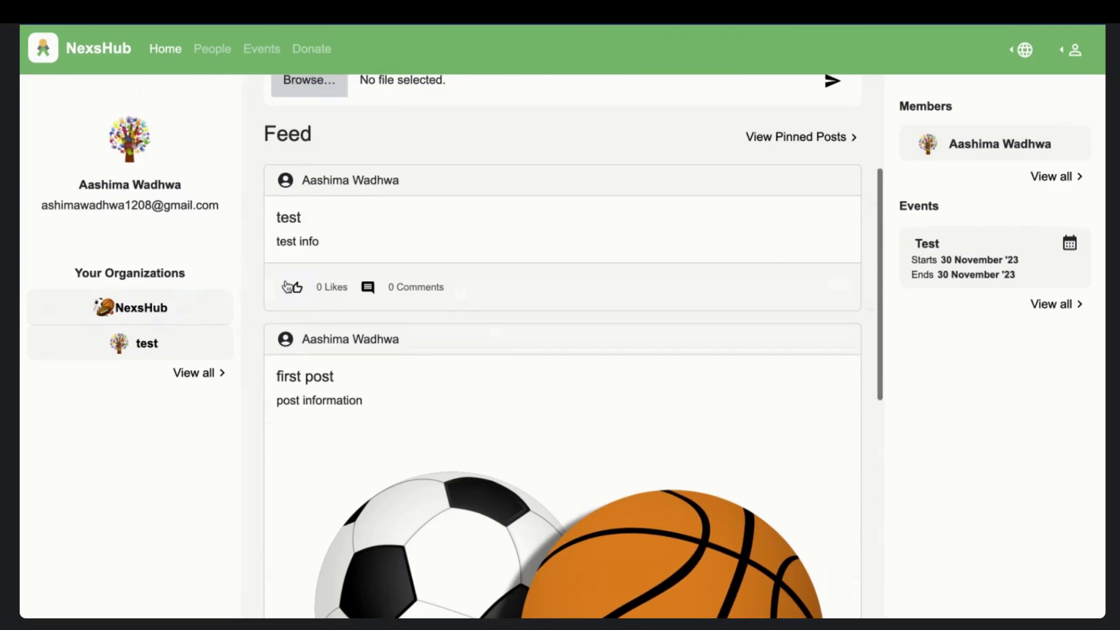
scroll(425, 290, up, 2)
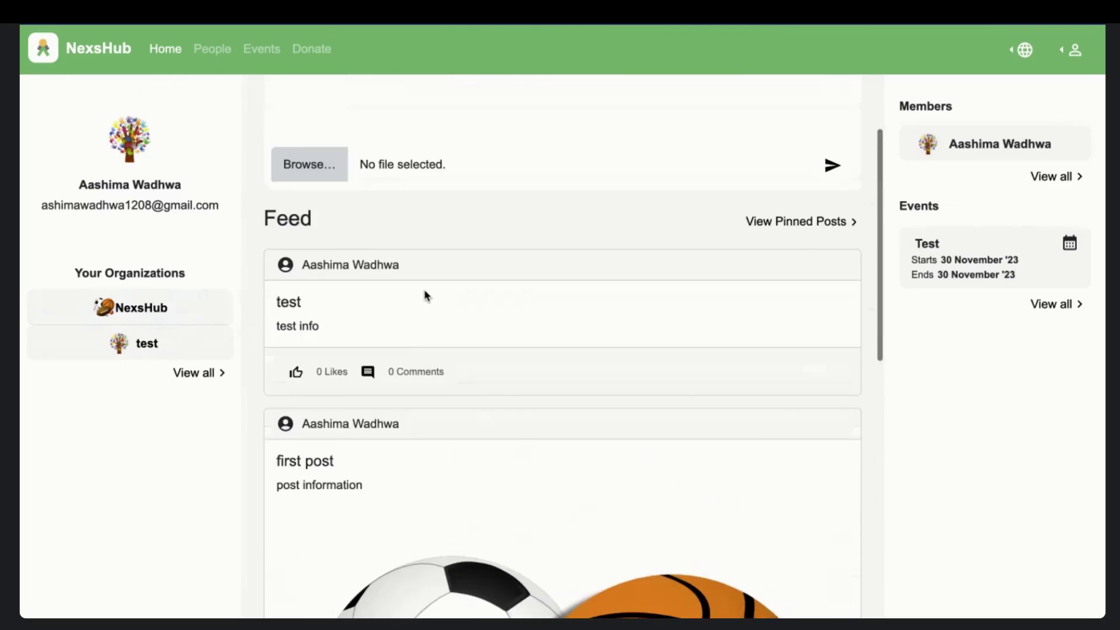
scroll(424, 295, up, 3)
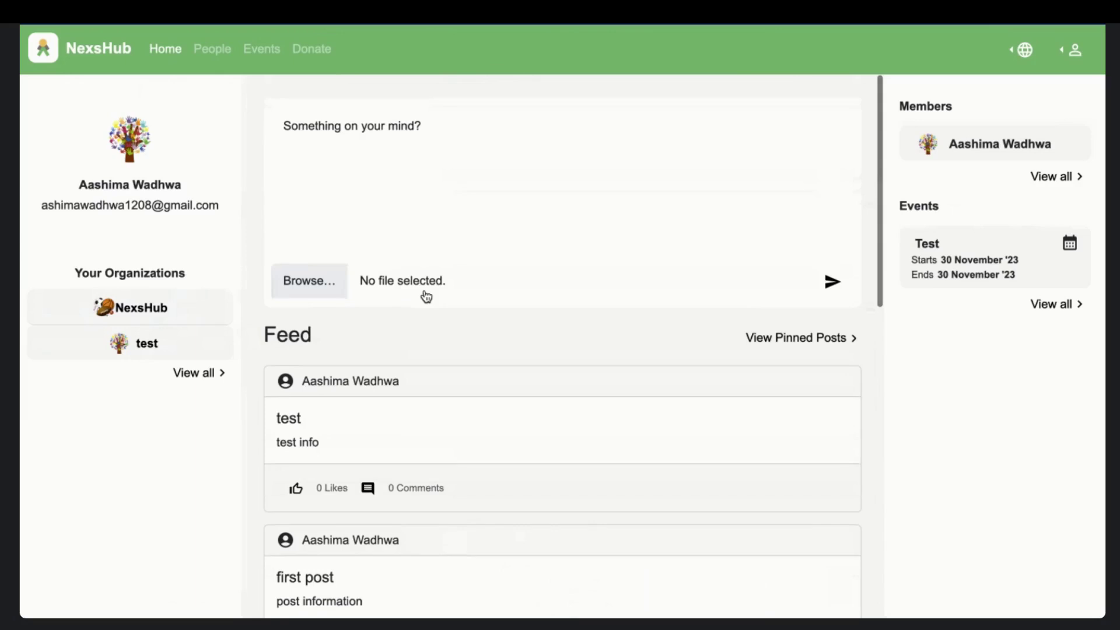
click(304, 493)
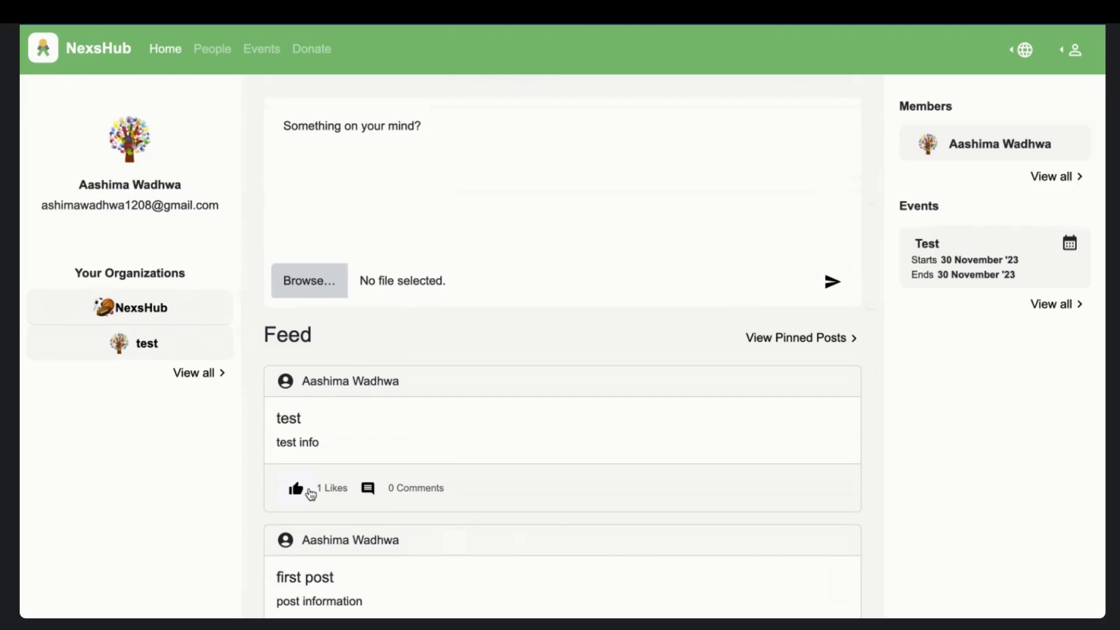
- Post the comment 'test comment' on the 'test' post and close the comments window
click(369, 488)
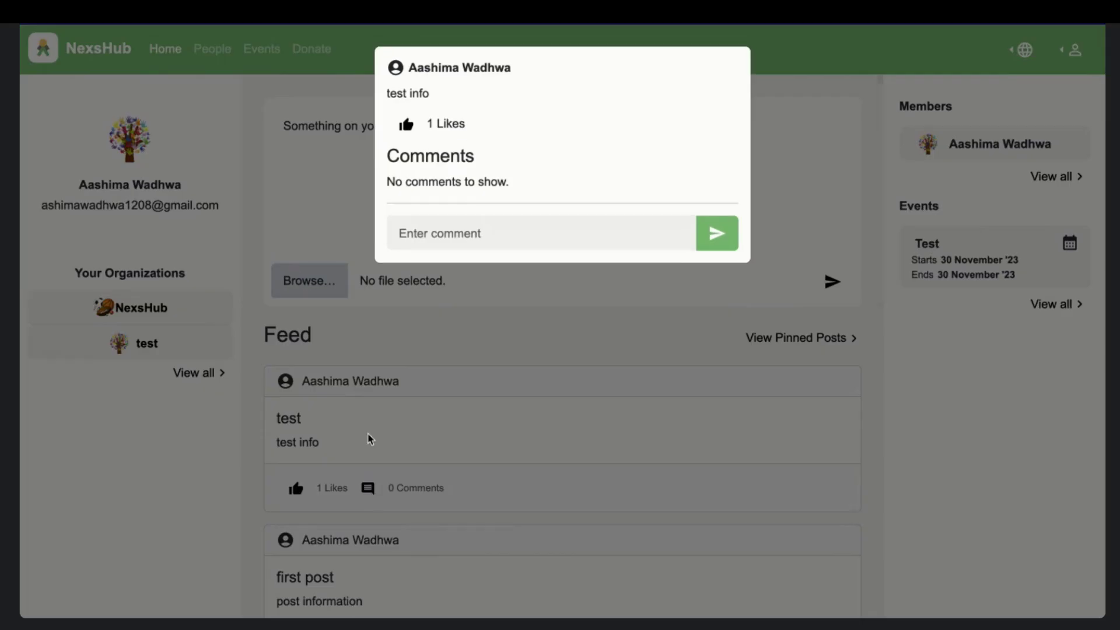
click(435, 237)
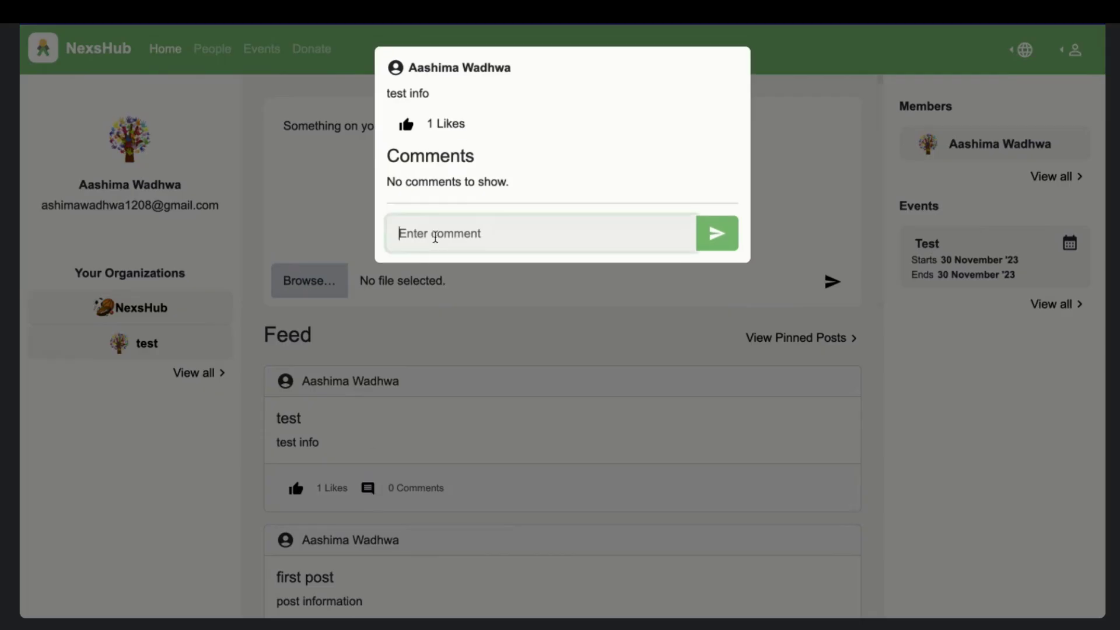
text(test comment)
click(715, 232)
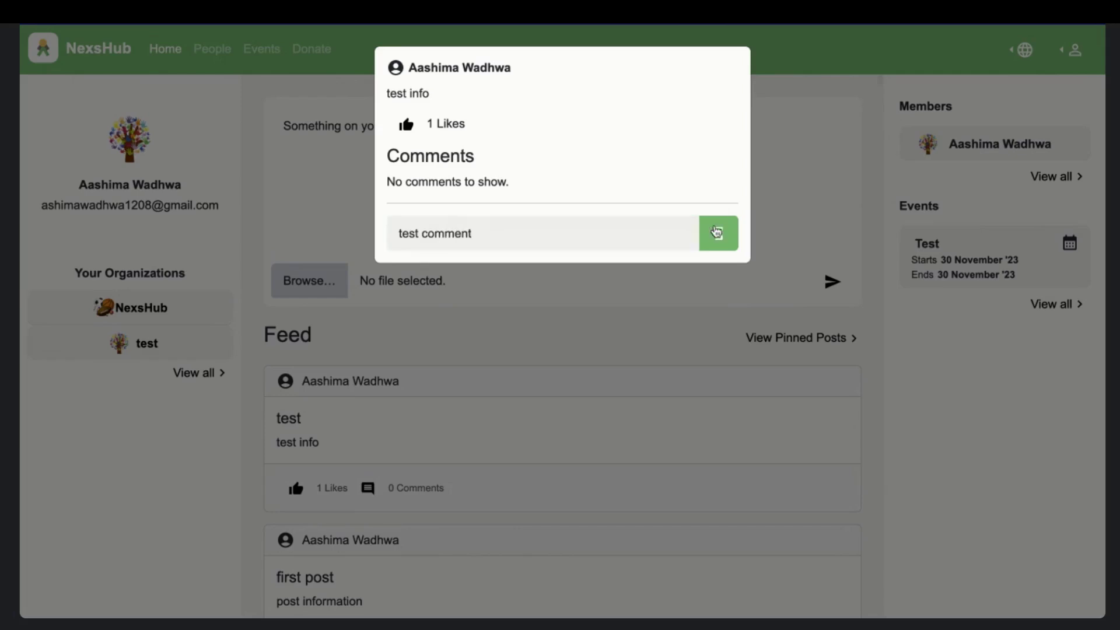
click(604, 412)
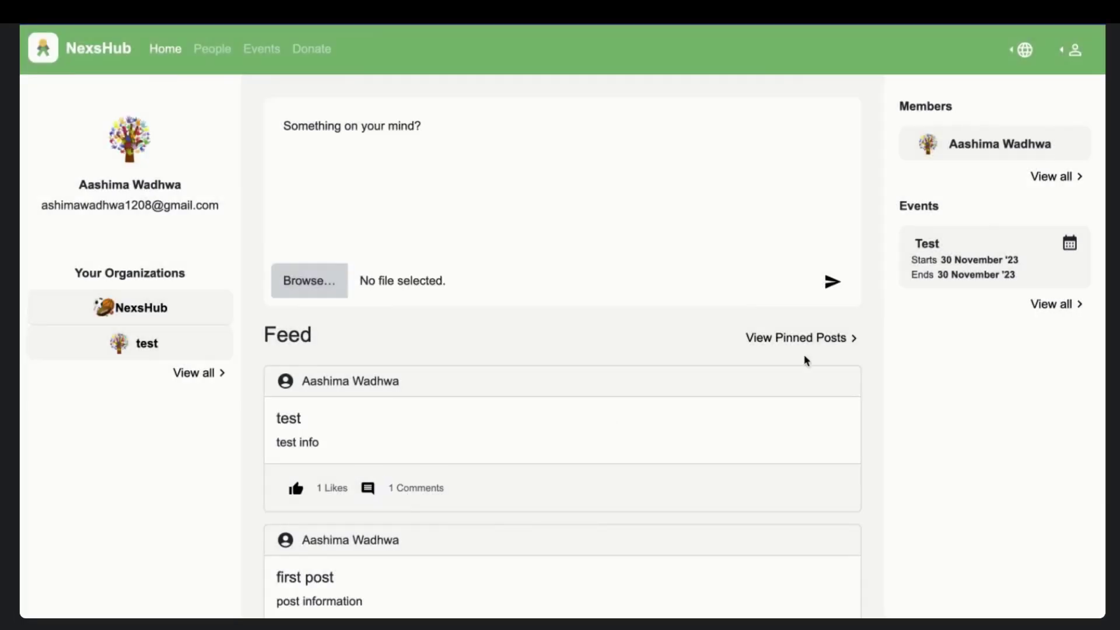
click(813, 337)
click(667, 253)
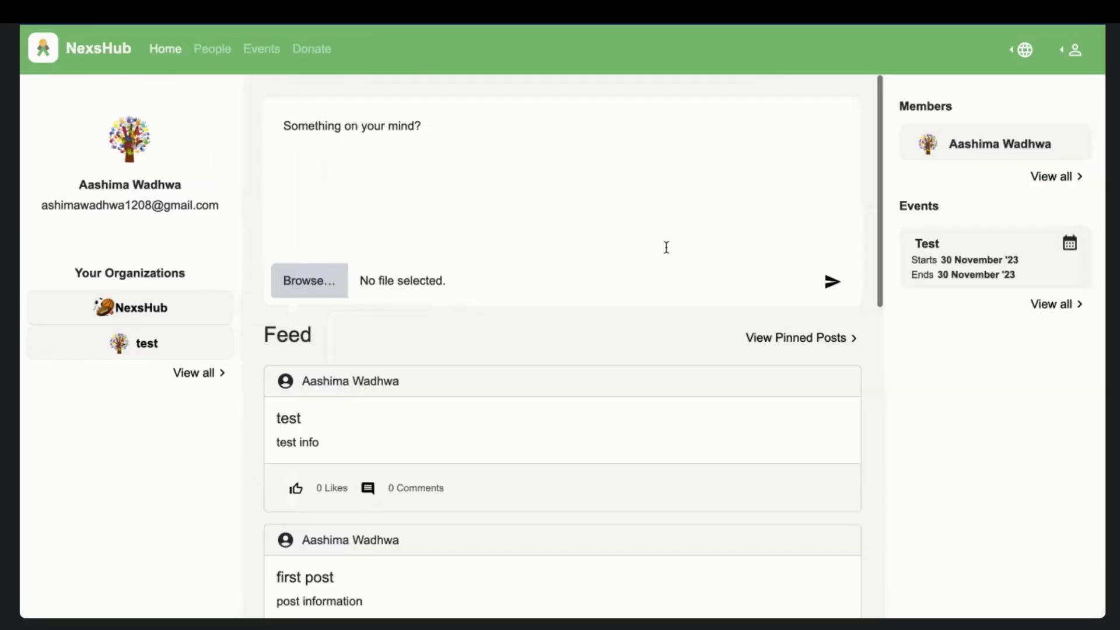
scroll(650, 457, down, 1)
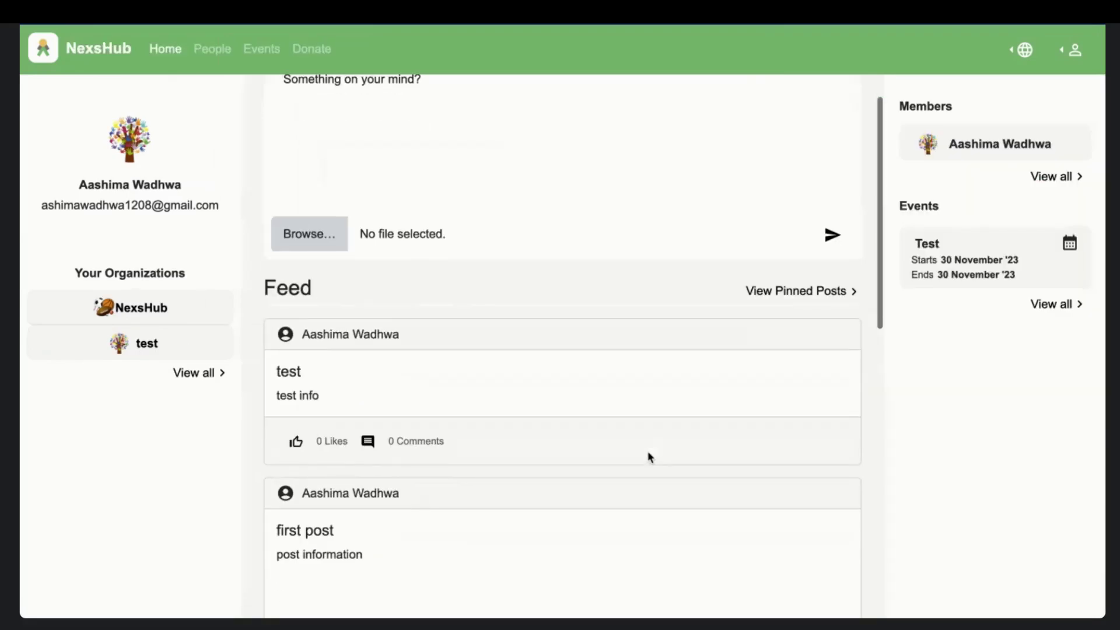
scroll(650, 458, down, 5)
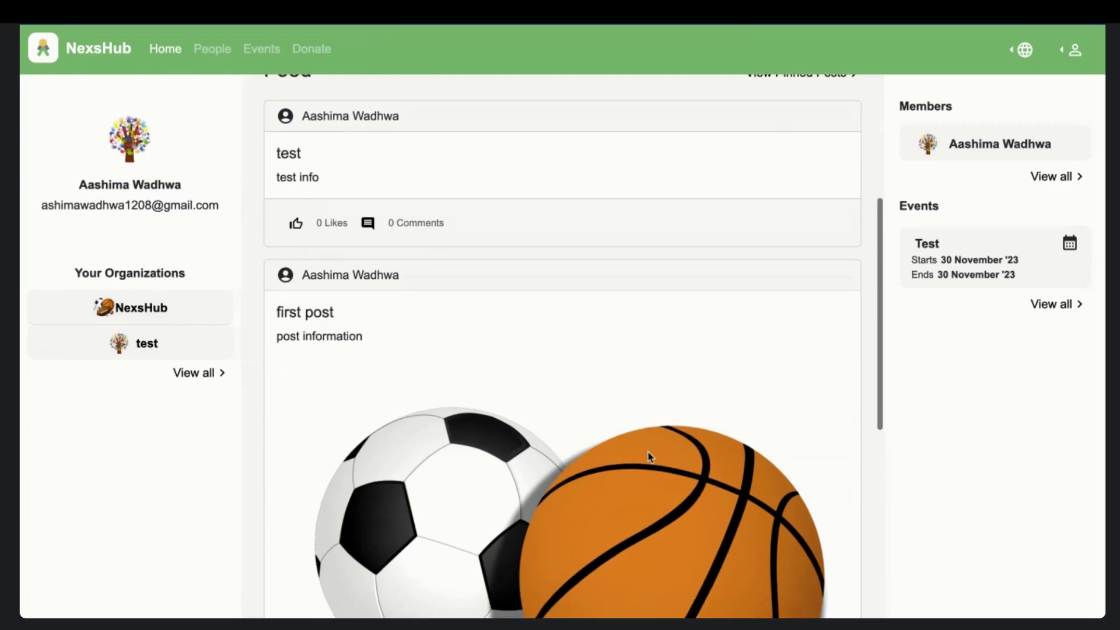
scroll(649, 457, down, 3)
scroll(649, 457, up, 8)
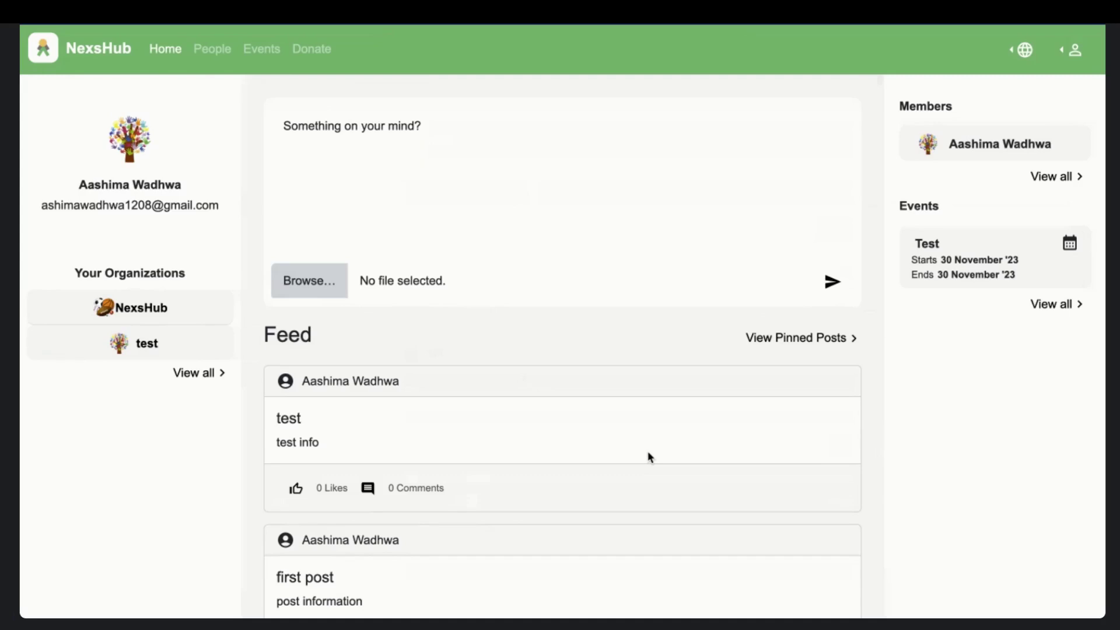
click(837, 345)
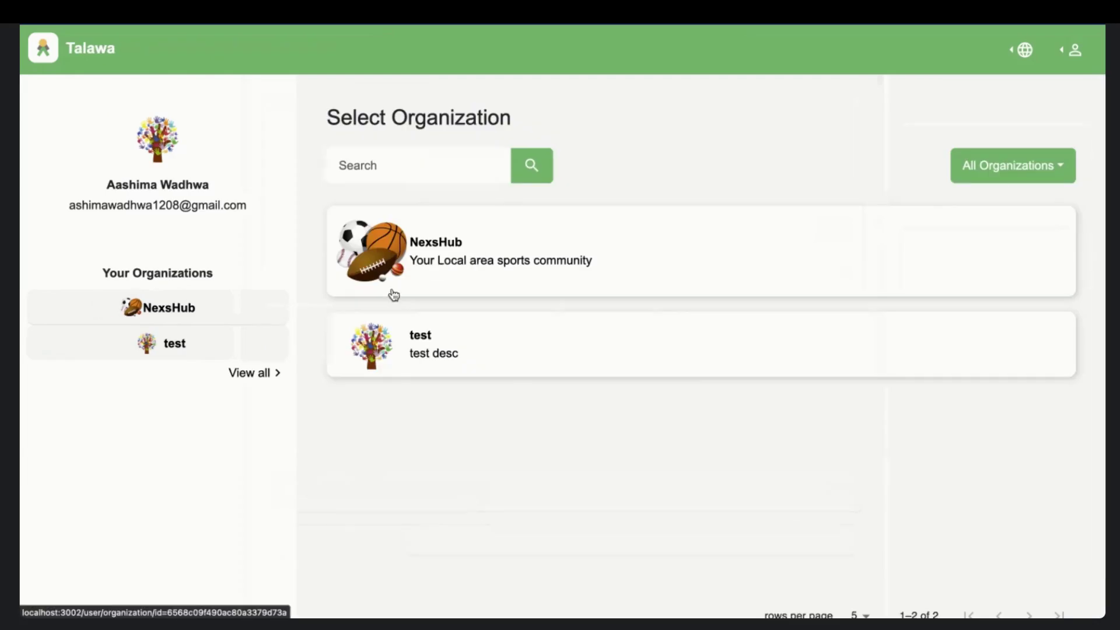
click(463, 260)
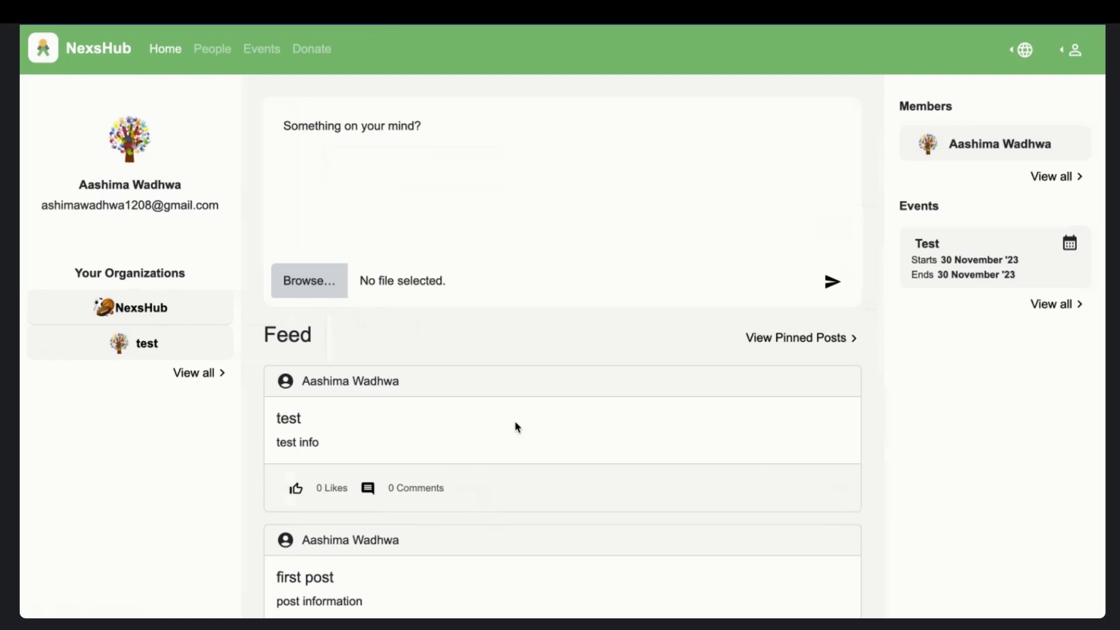
- Publish a 'test' post with the Shiva wallpaper png, then view all NexsHub events
scroll(515, 427, down, 5)
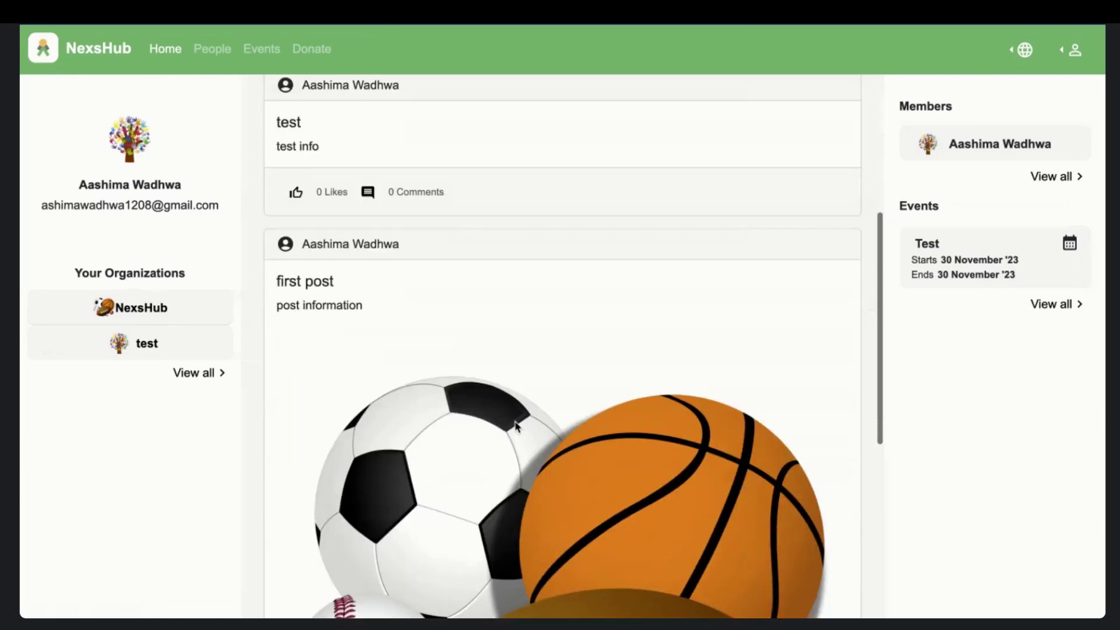
scroll(515, 426, down, 6)
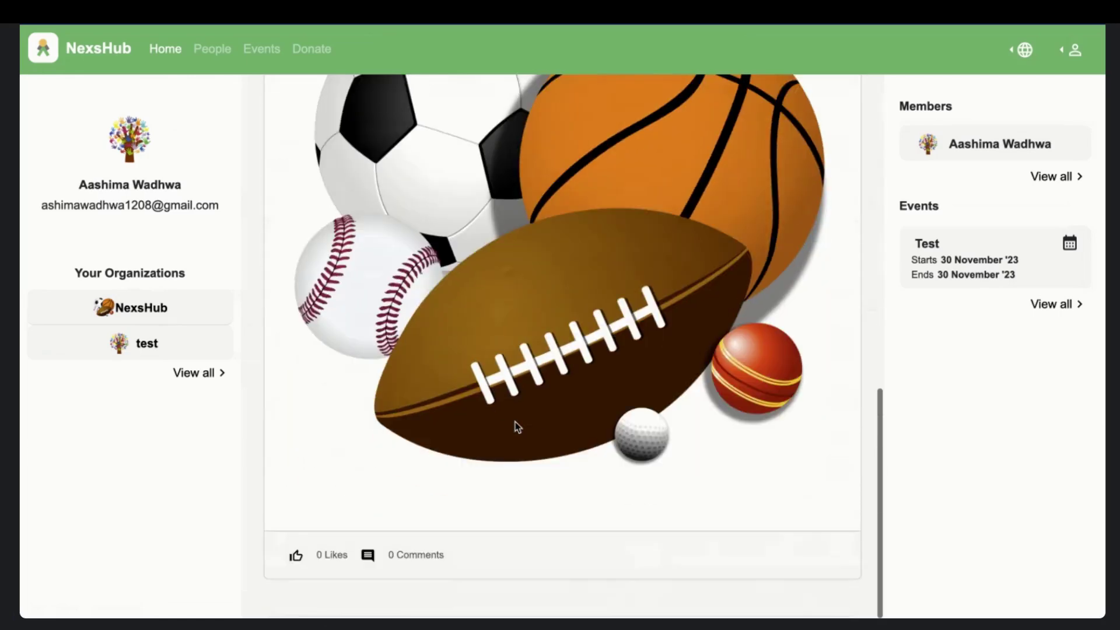
scroll(515, 421, up, 11)
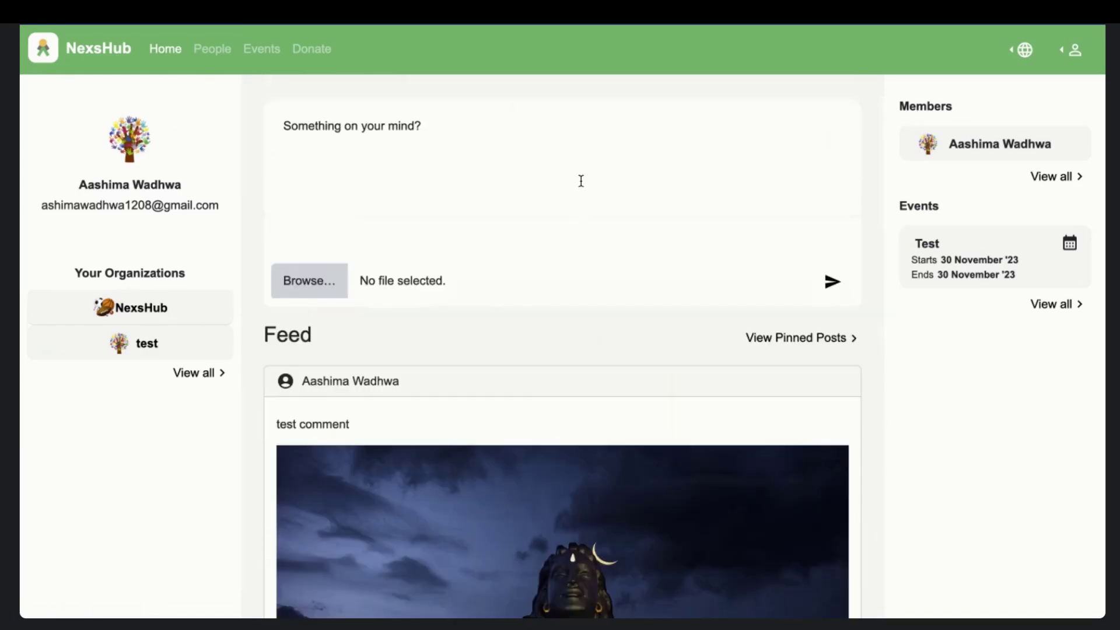
click(581, 180)
text(test)
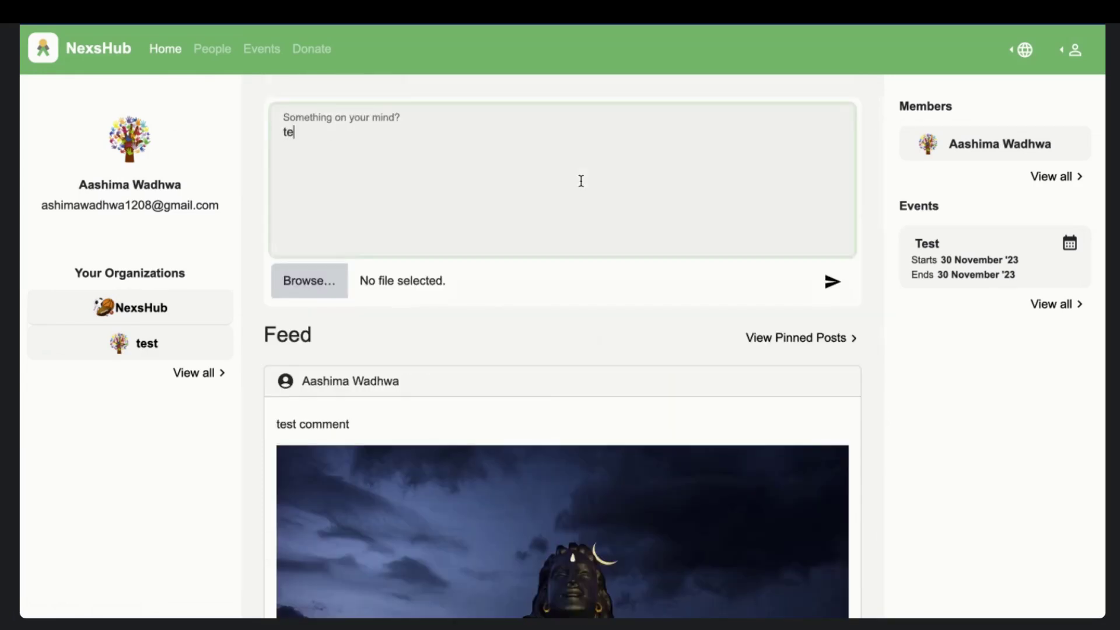
click(311, 281)
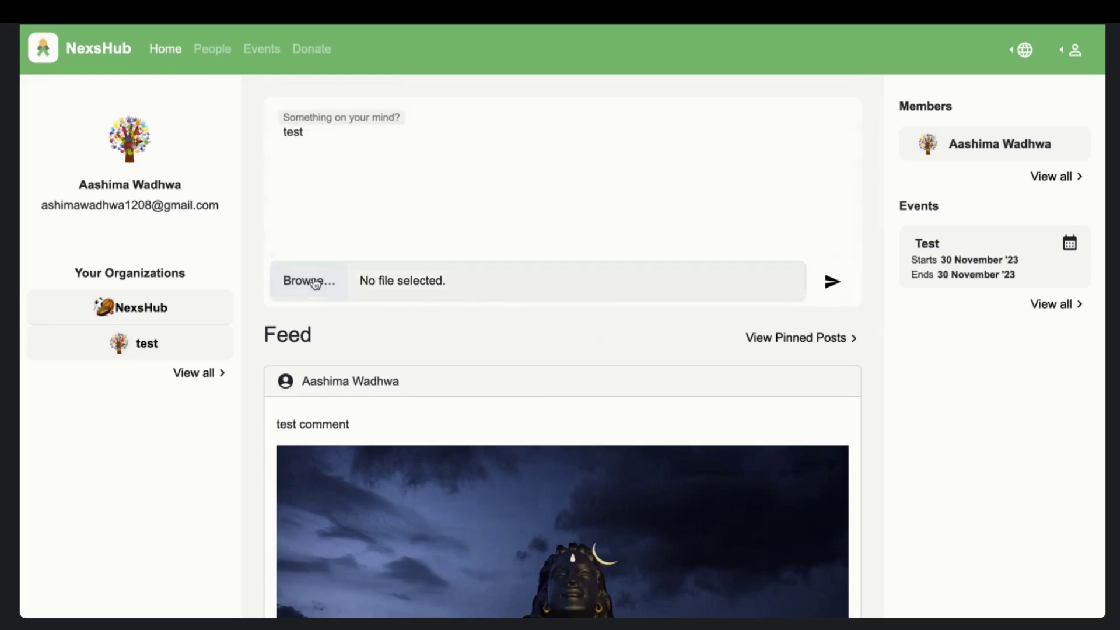
click(629, 84)
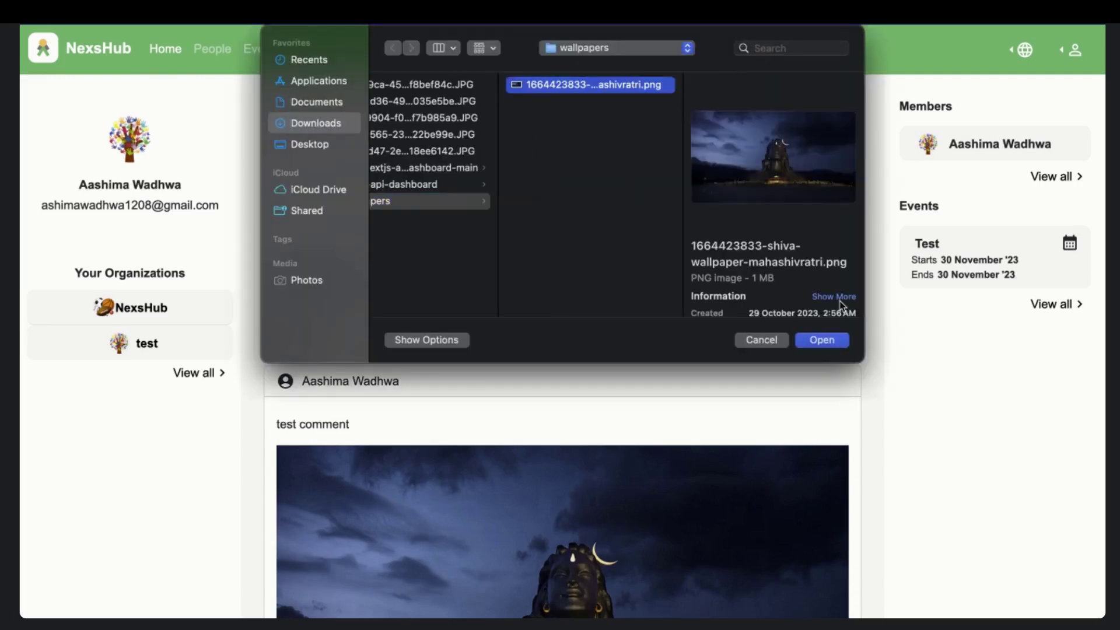
click(822, 340)
click(829, 290)
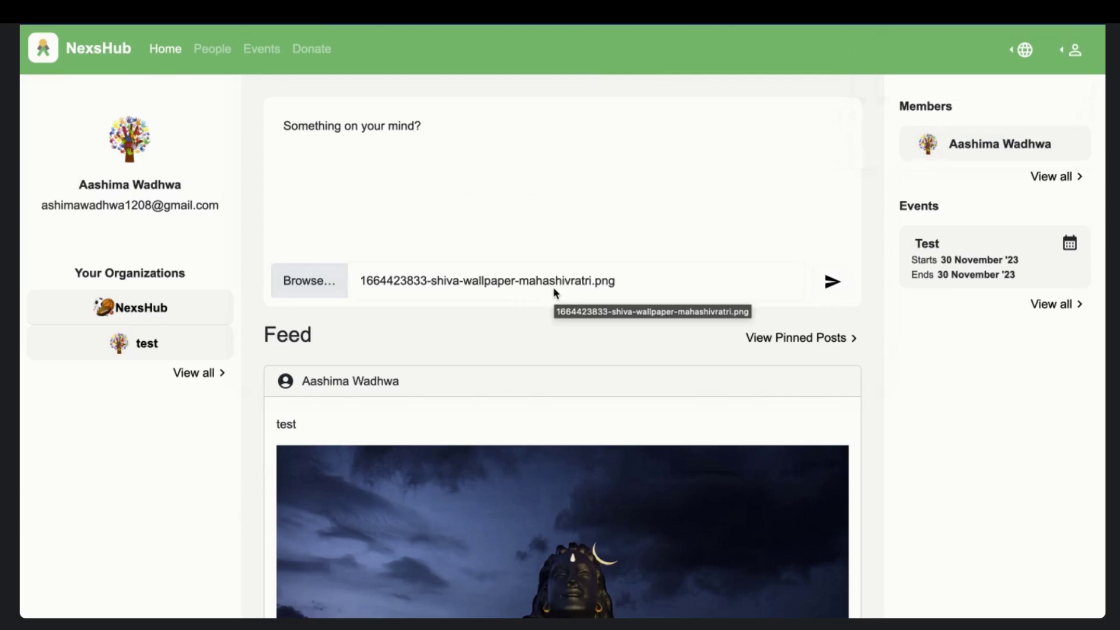
scroll(362, 362, up, 2)
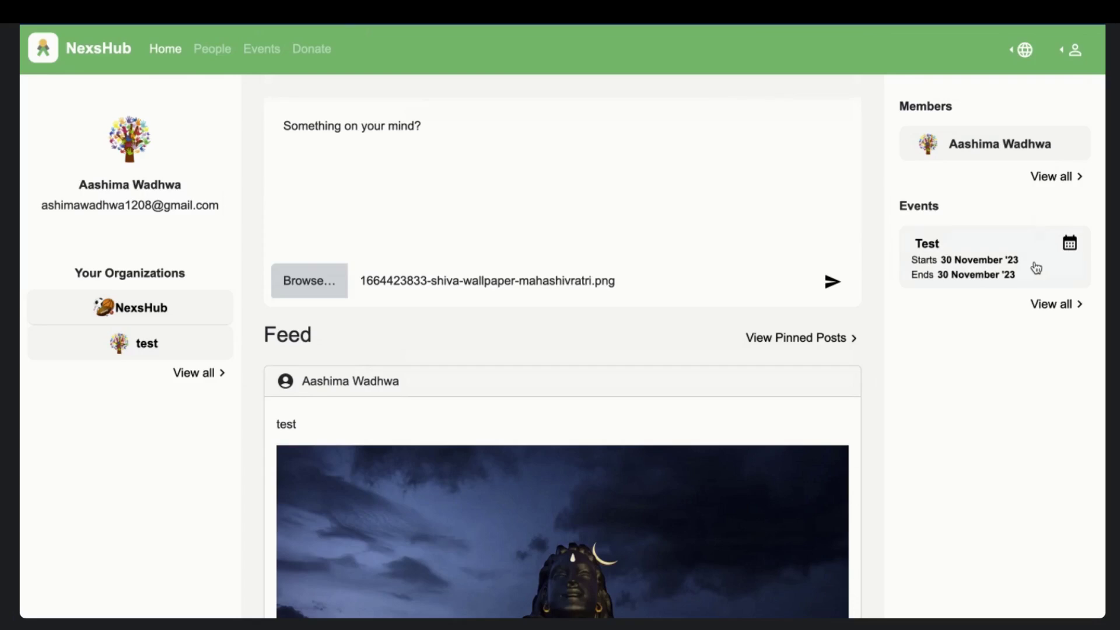
click(1043, 303)
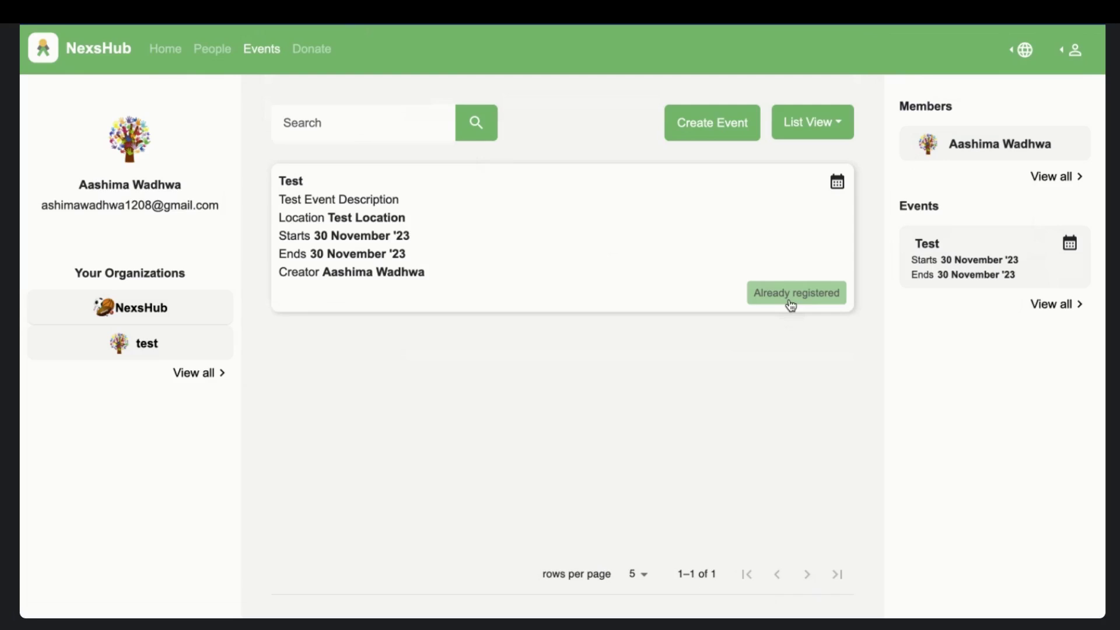
click(832, 136)
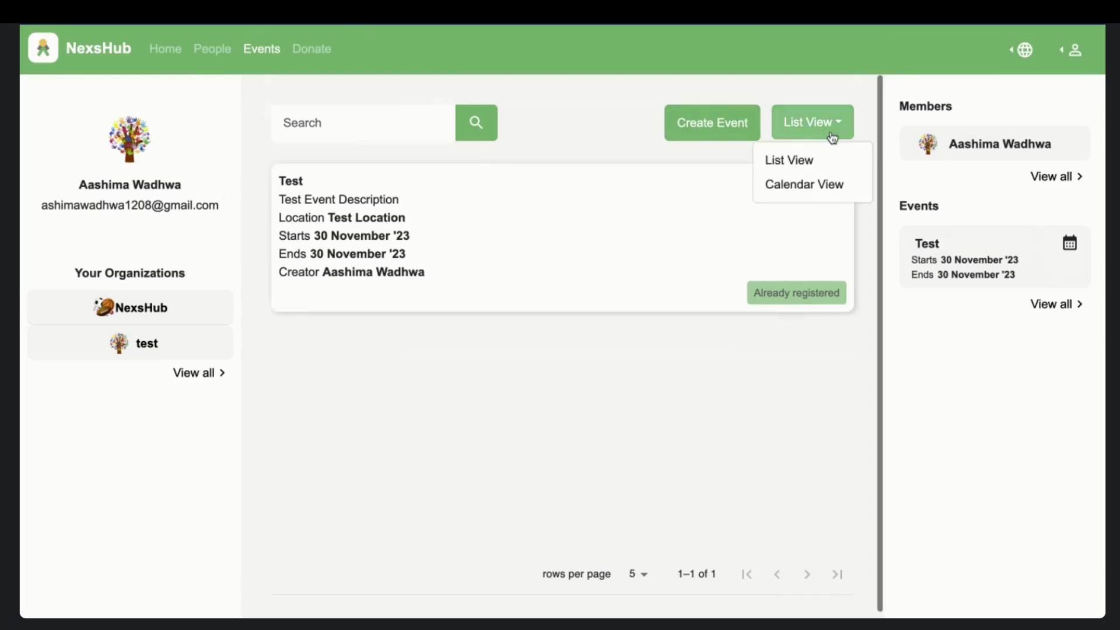
click(825, 183)
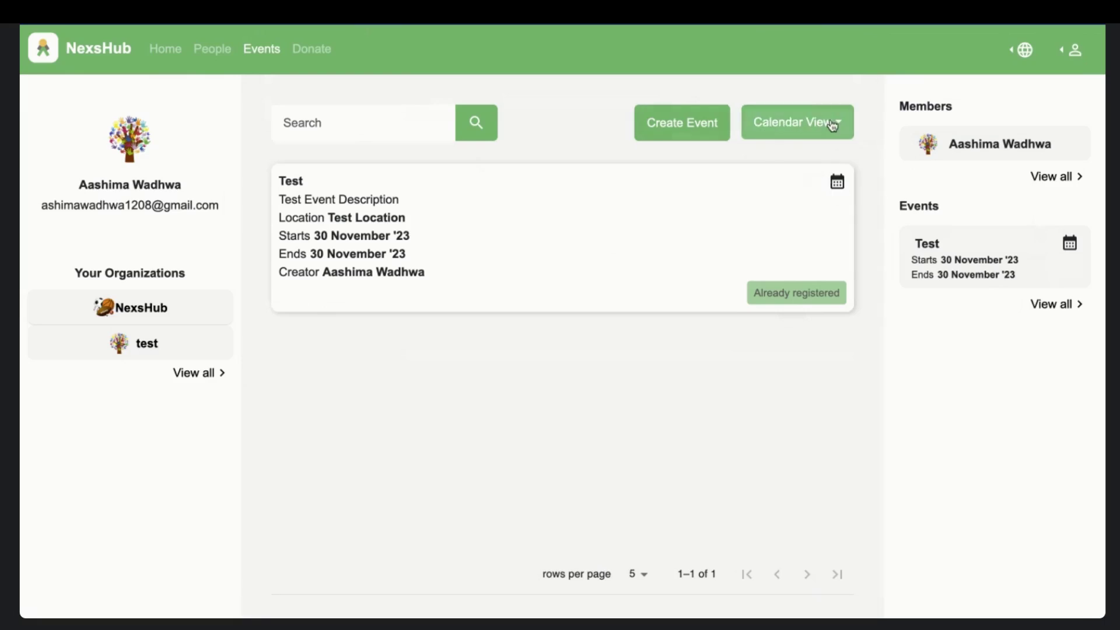
click(831, 124)
click(814, 153)
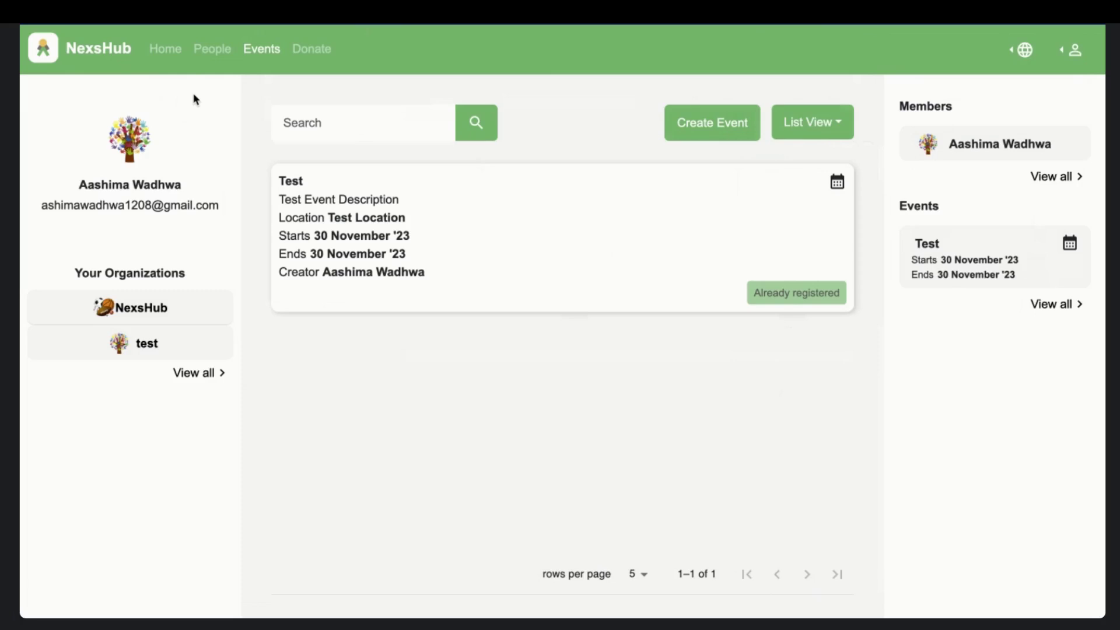
click(831, 139)
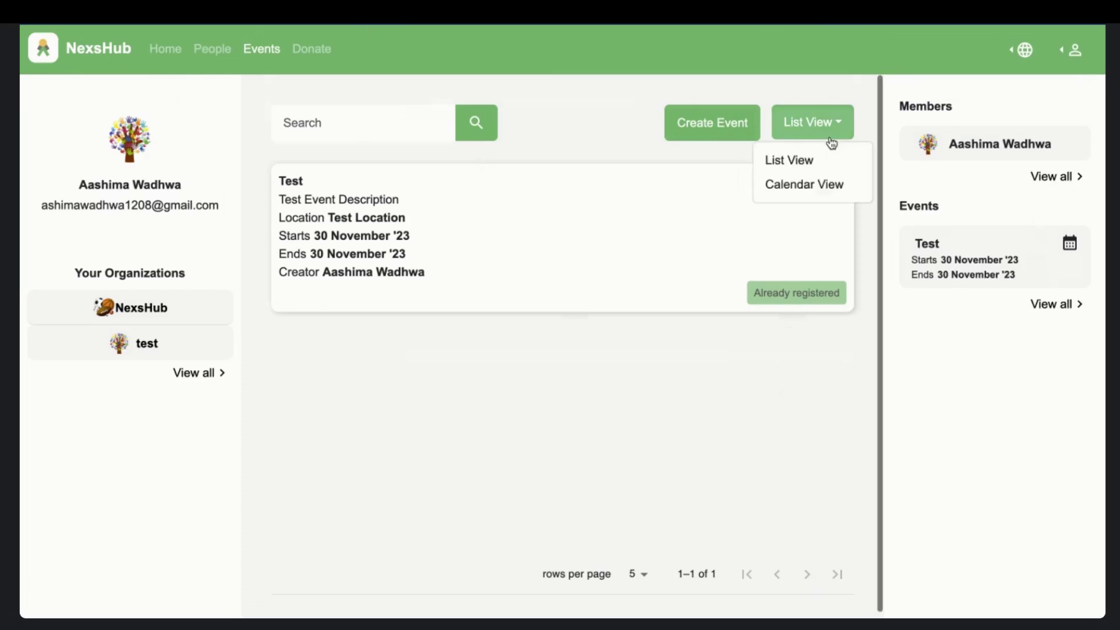
- Switch the events page to Calendar View and start a new event
click(832, 185)
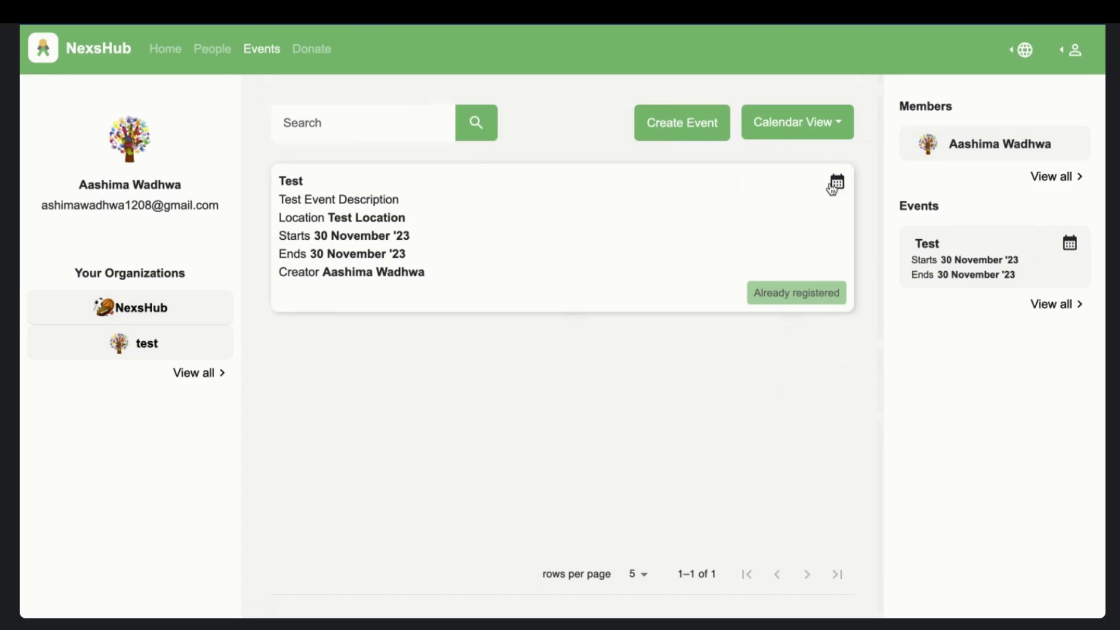
click(680, 126)
- Enter title 'test event', description 'test desc' and location 'test location'
click(553, 147)
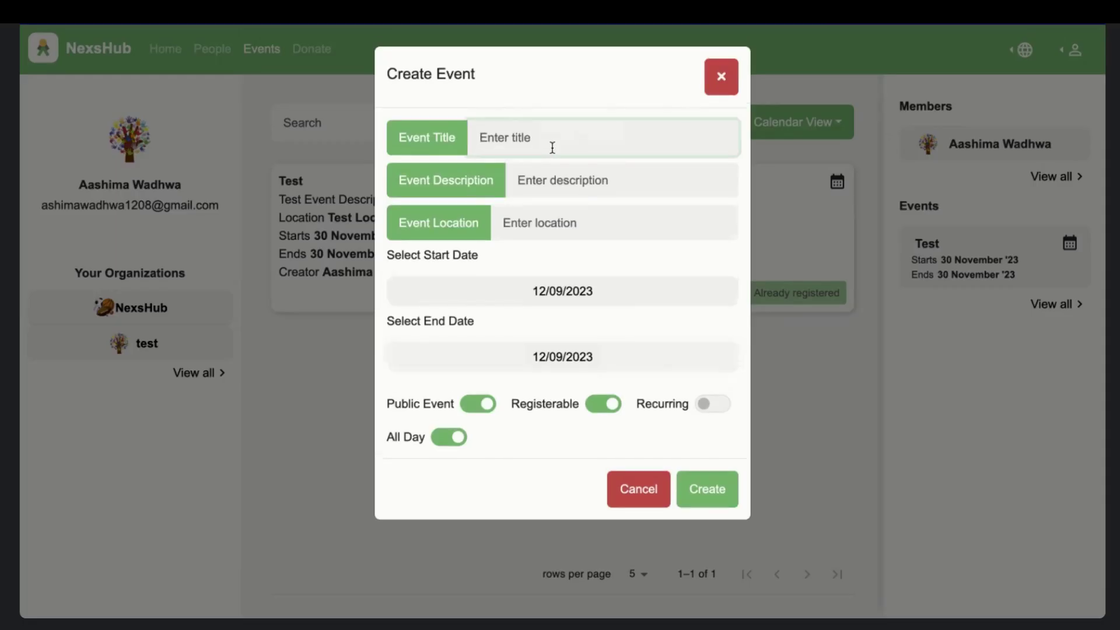
text(test event)
click(581, 194)
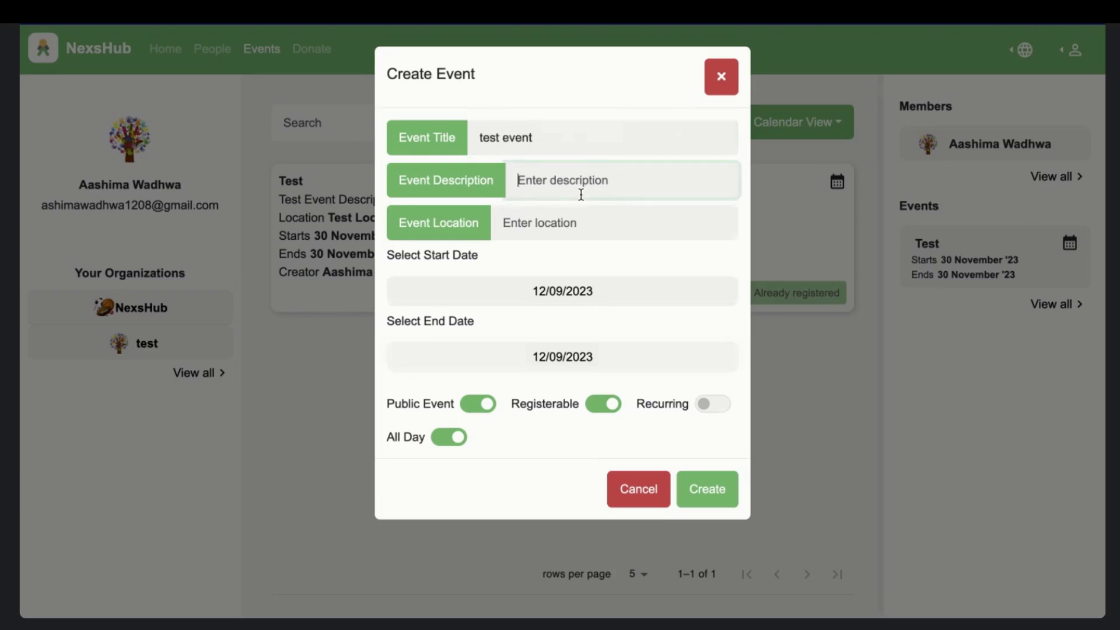
text(test desc)
click(563, 228)
text(test l)
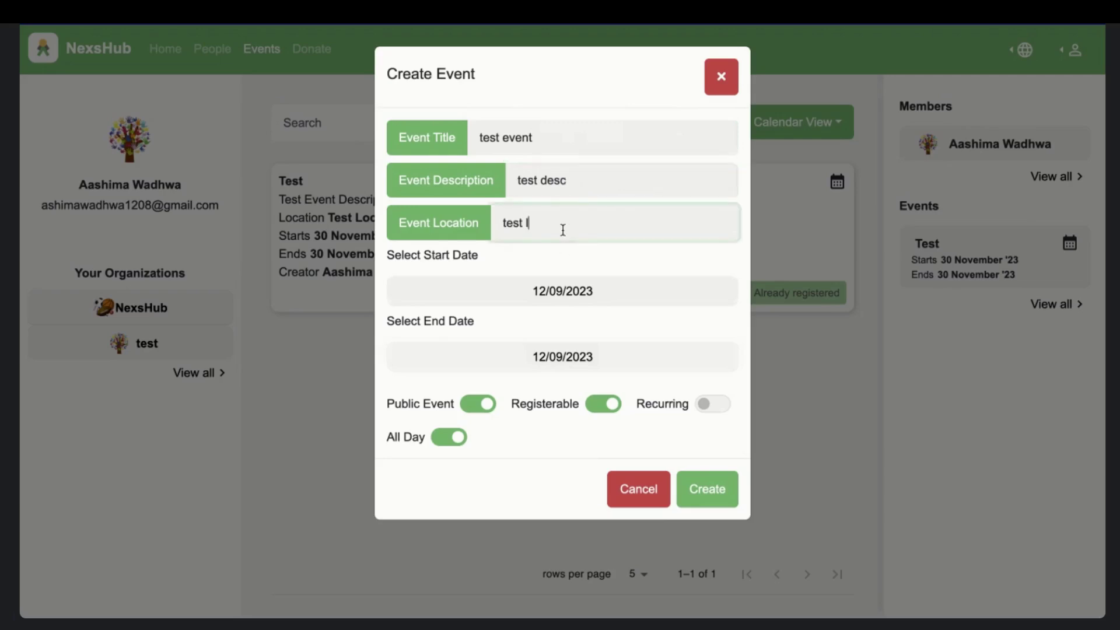
text(ocation)
- Make the event non-recurring, ending December 10, 08:00 to 10:00, and submit it
click(708, 407)
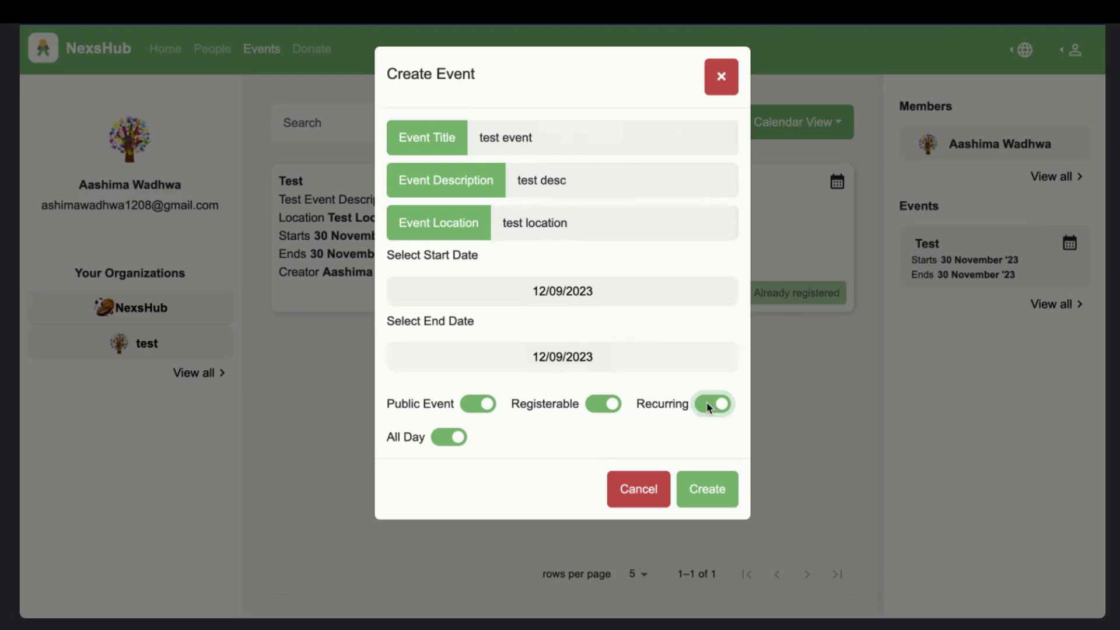
click(607, 291)
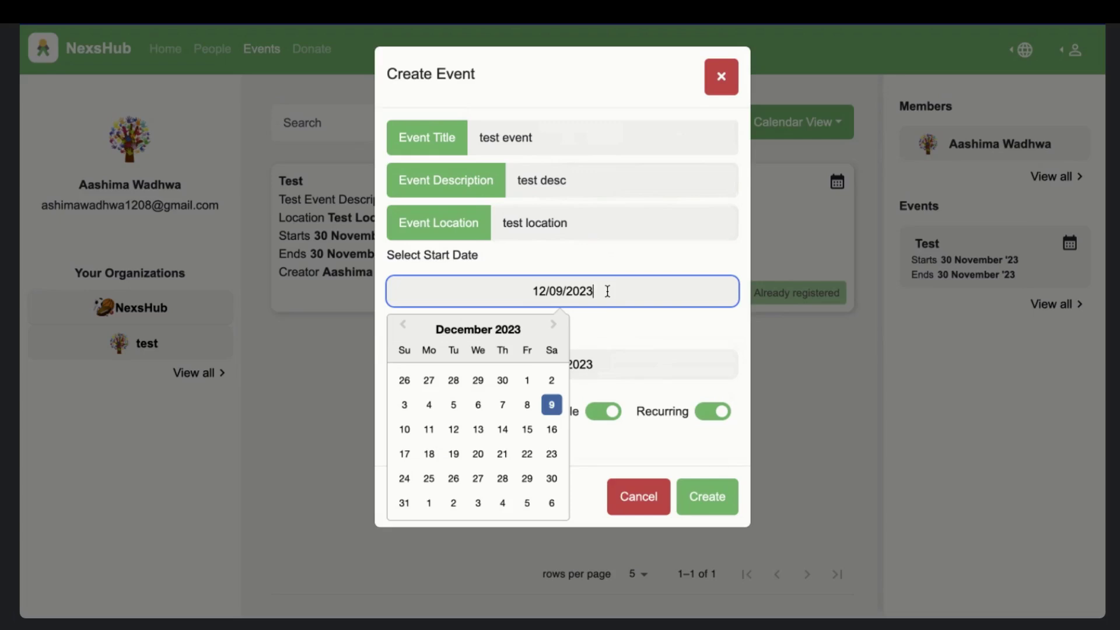
click(720, 413)
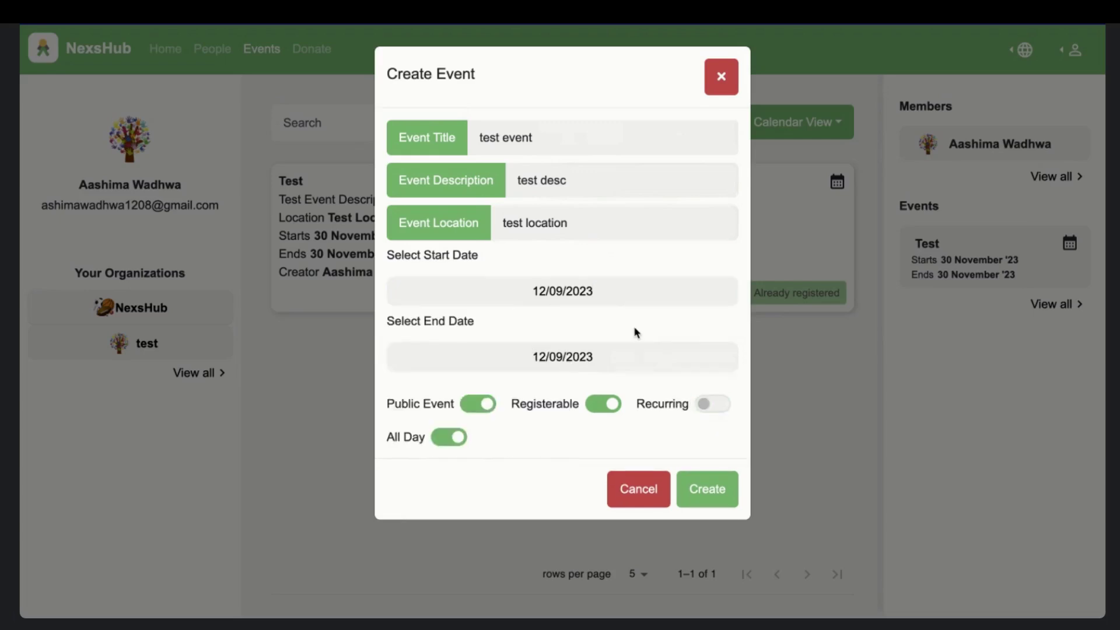
click(608, 288)
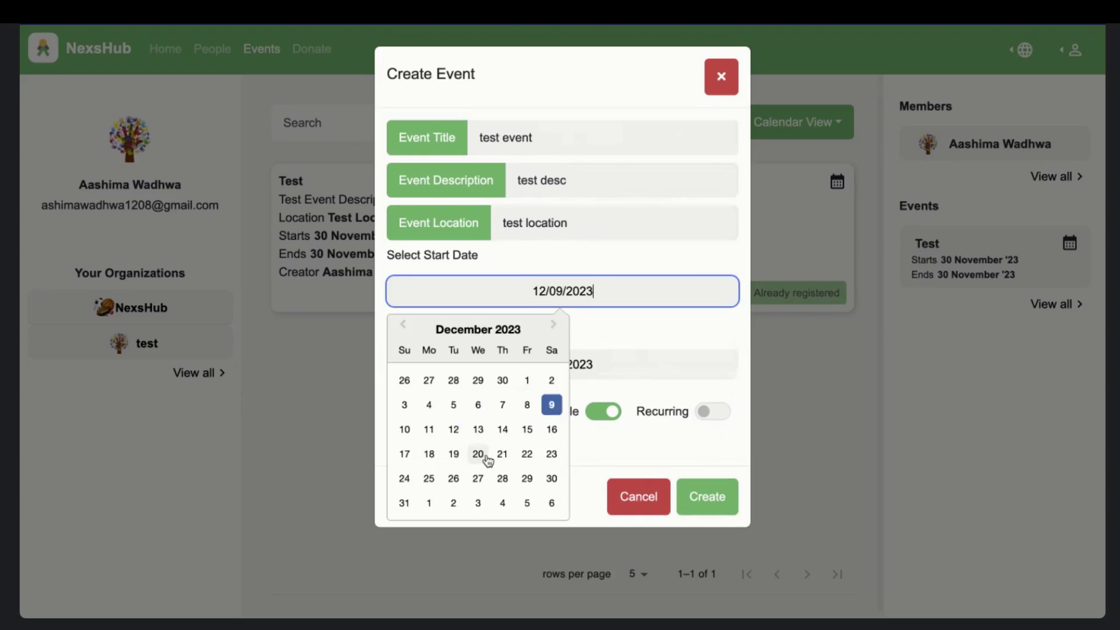
click(670, 376)
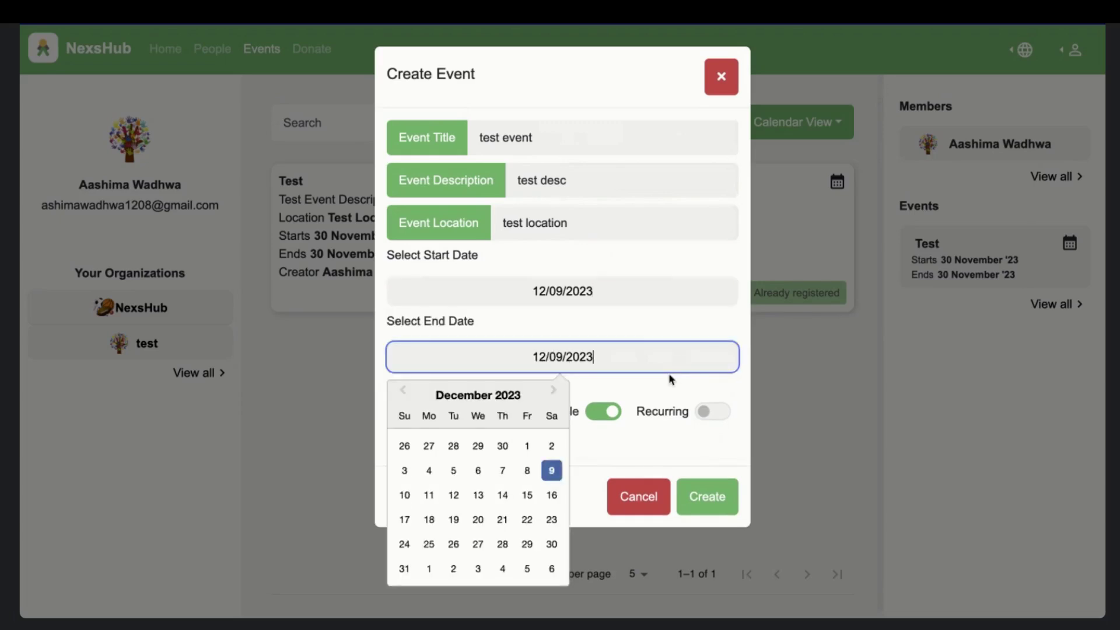
click(411, 495)
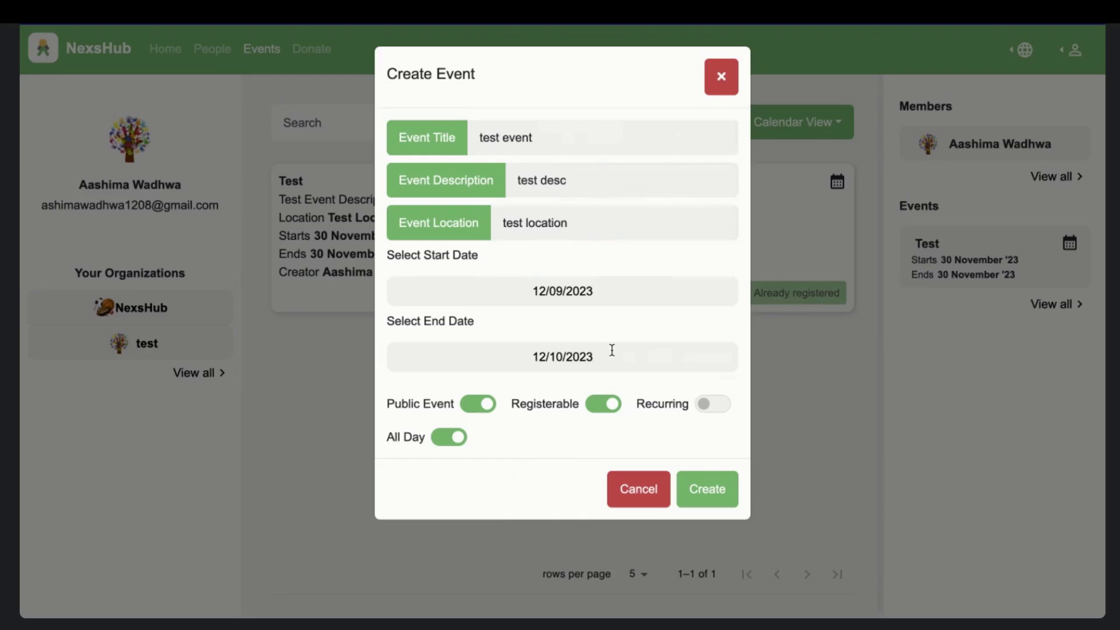
click(458, 438)
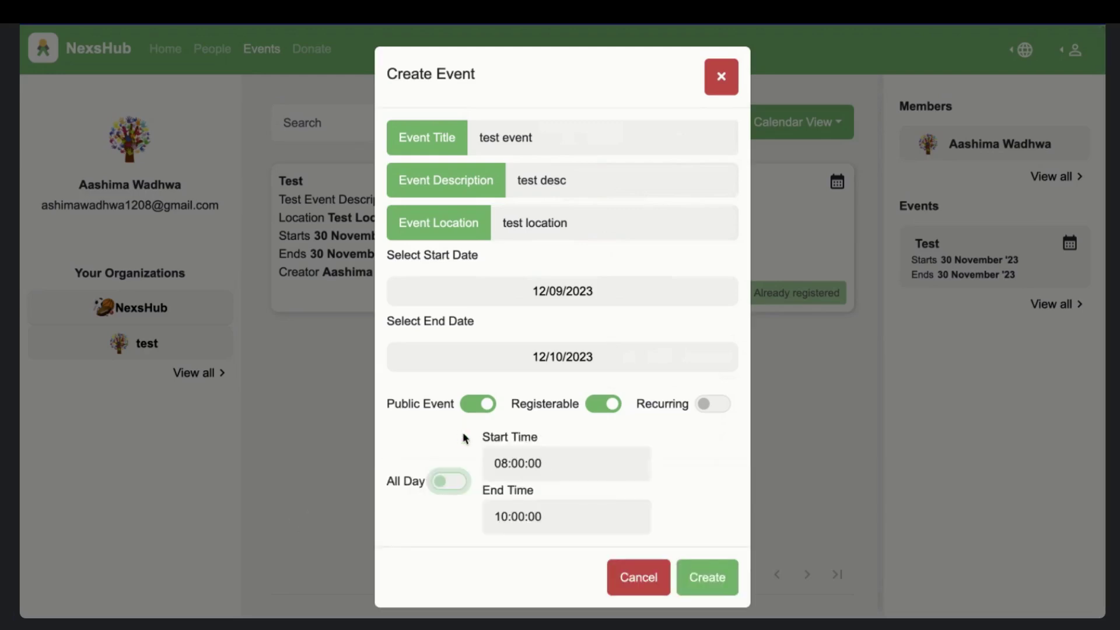
click(547, 445)
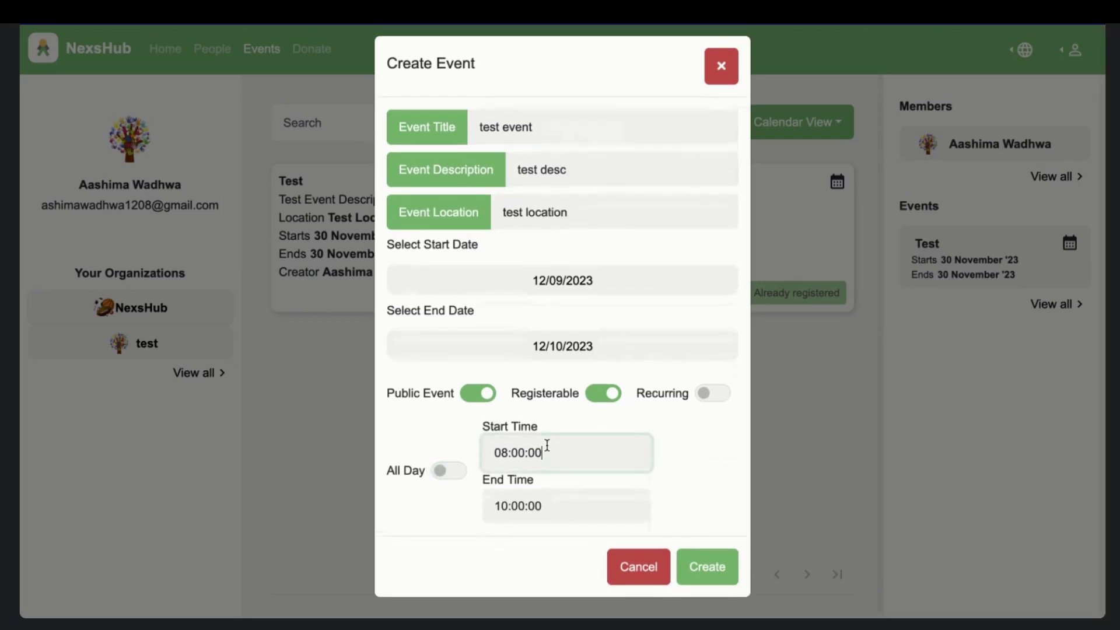
click(551, 500)
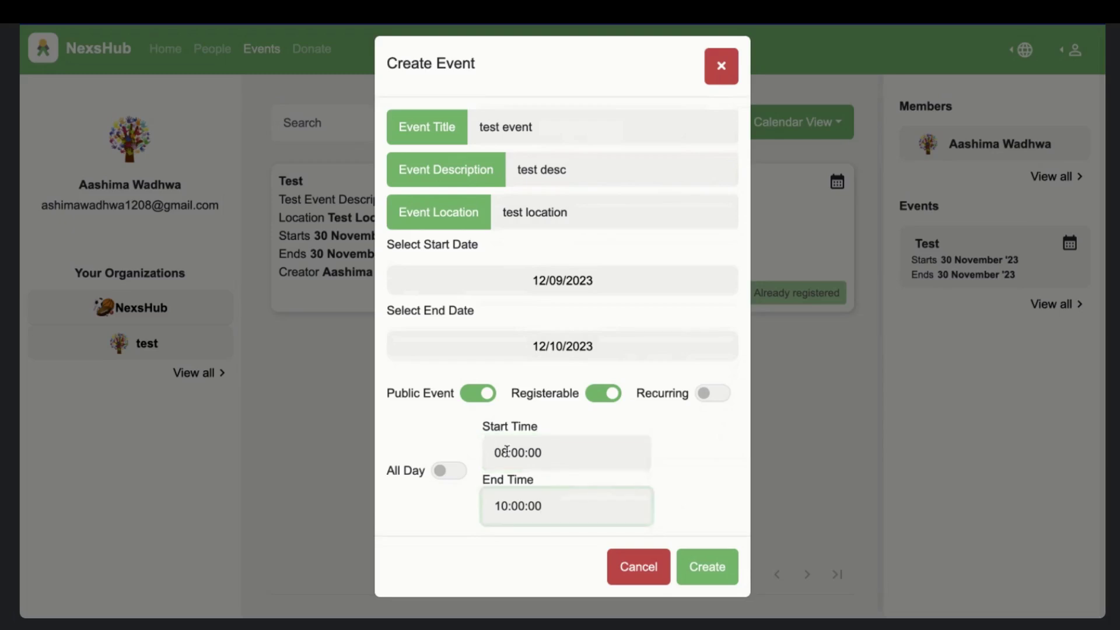
click(706, 561)
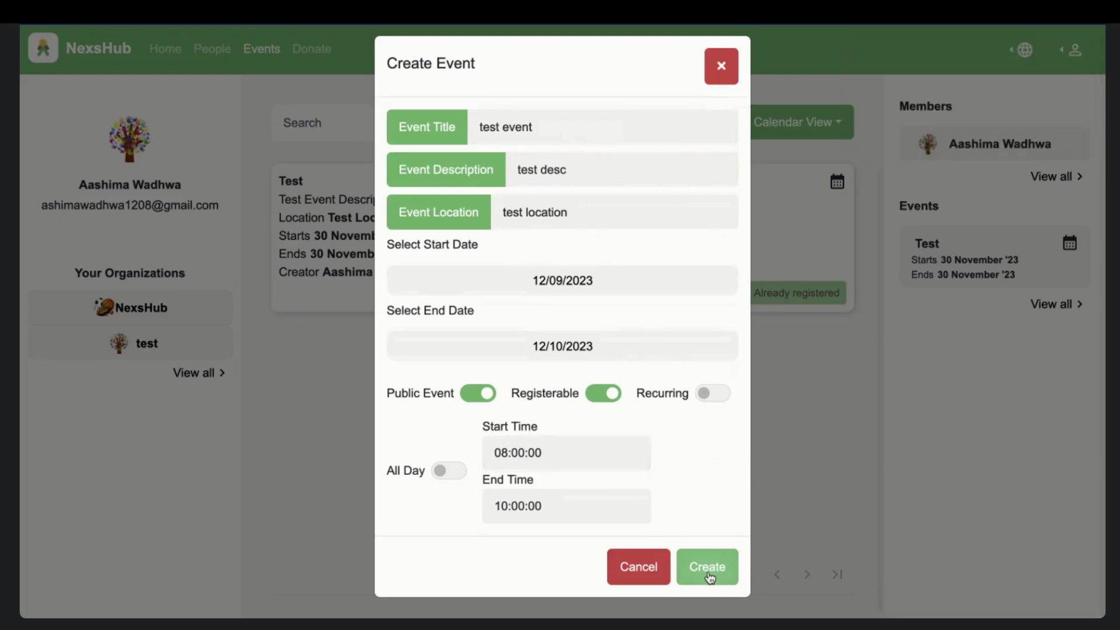
click(709, 578)
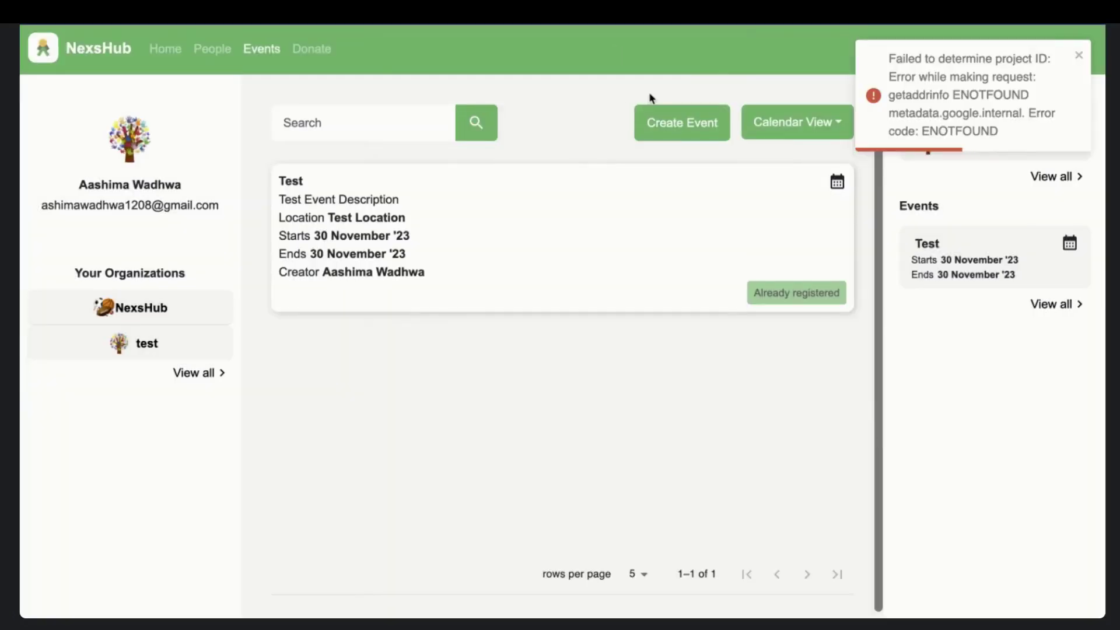
click(666, 111)
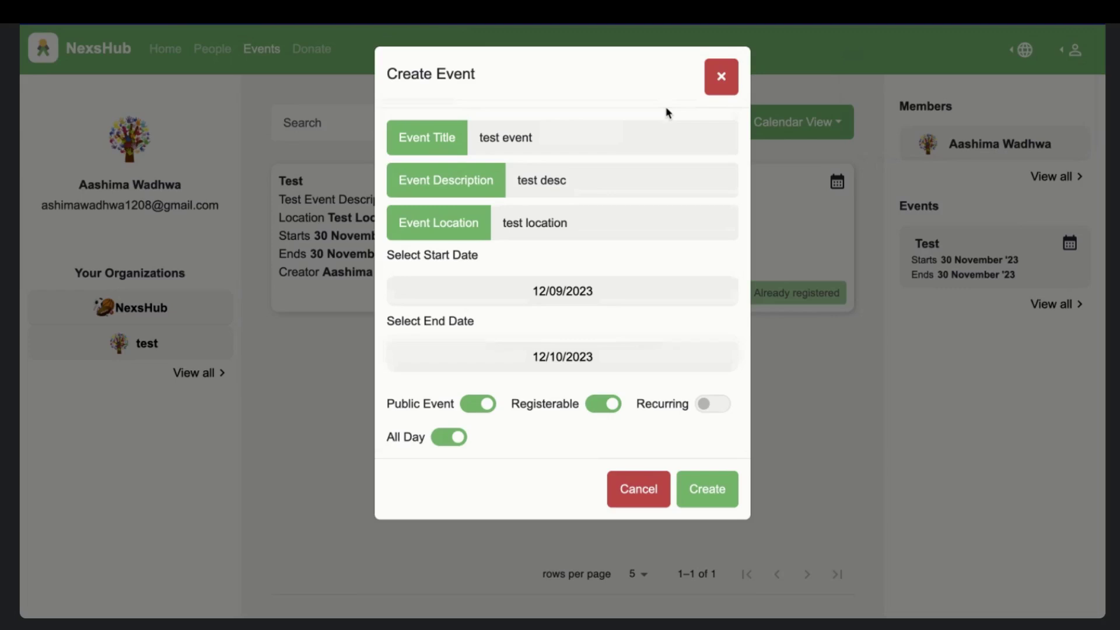
click(714, 90)
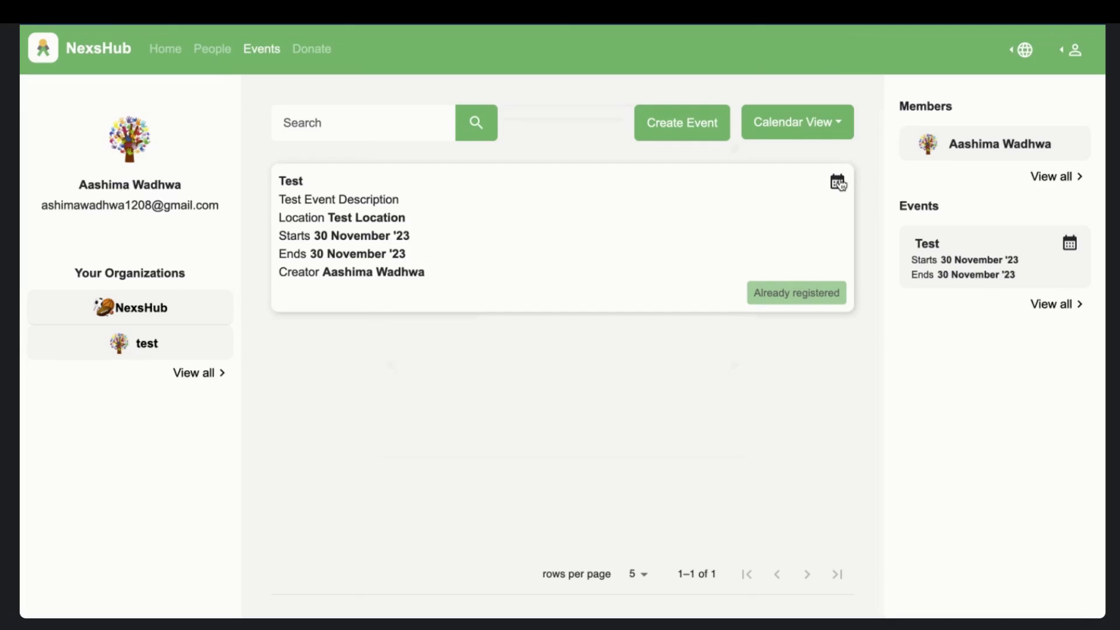
click(230, 55)
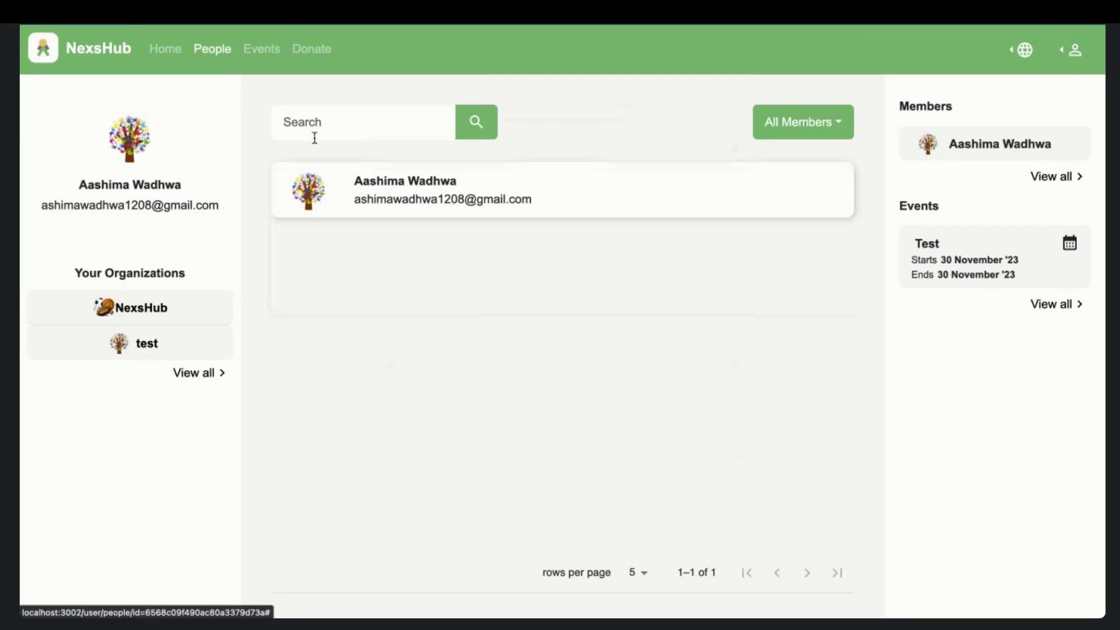
- Filter the NexsHub member list to Admins and select the listed admin's name
click(787, 120)
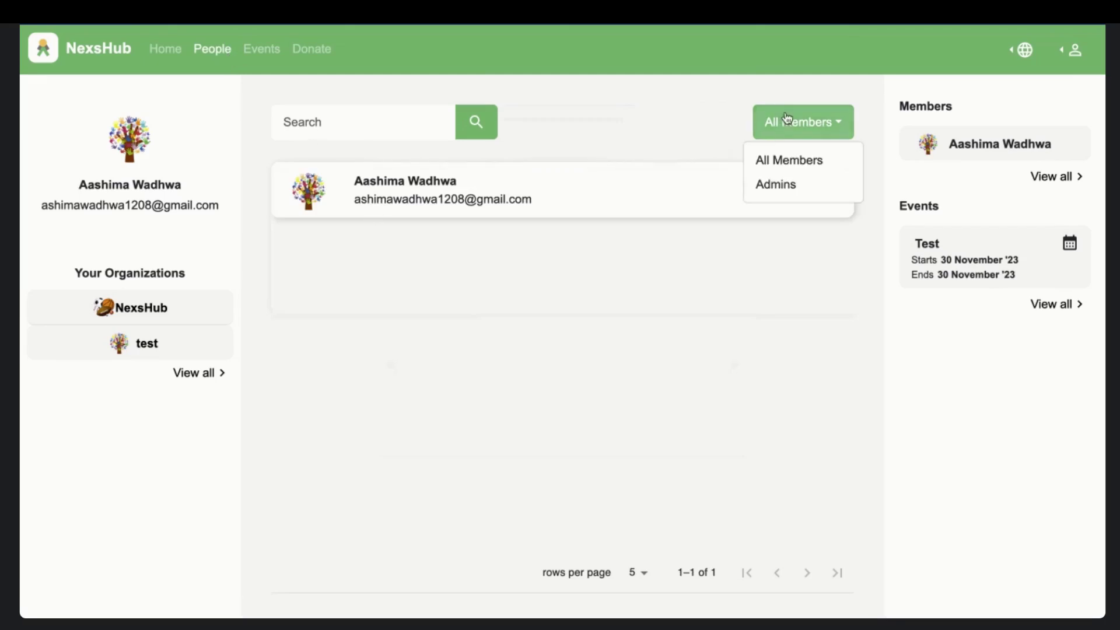
click(793, 185)
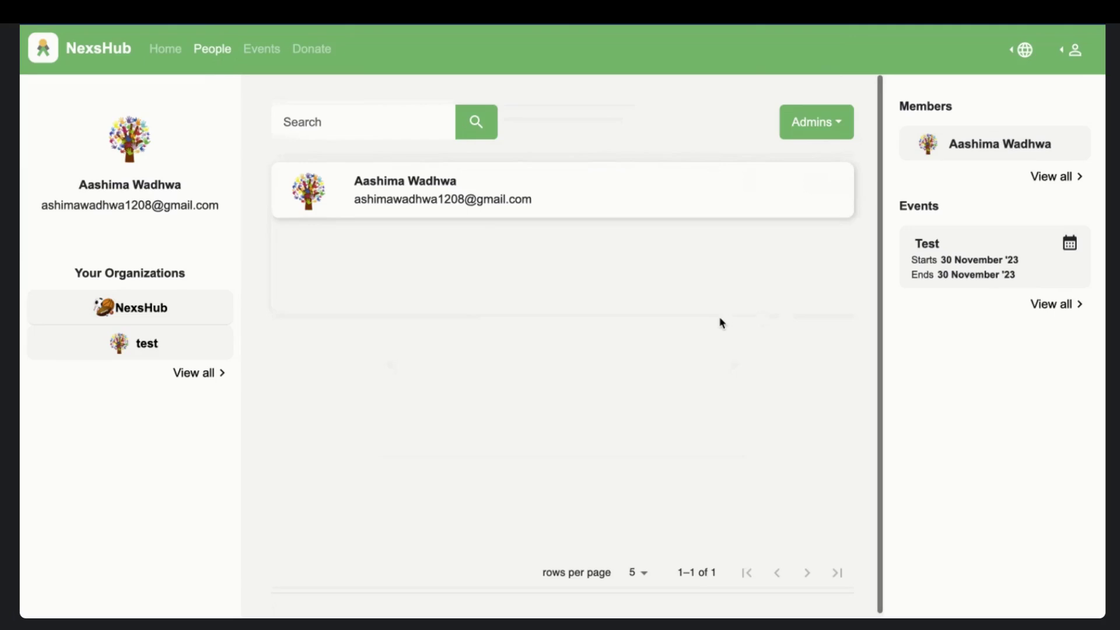
click(808, 124)
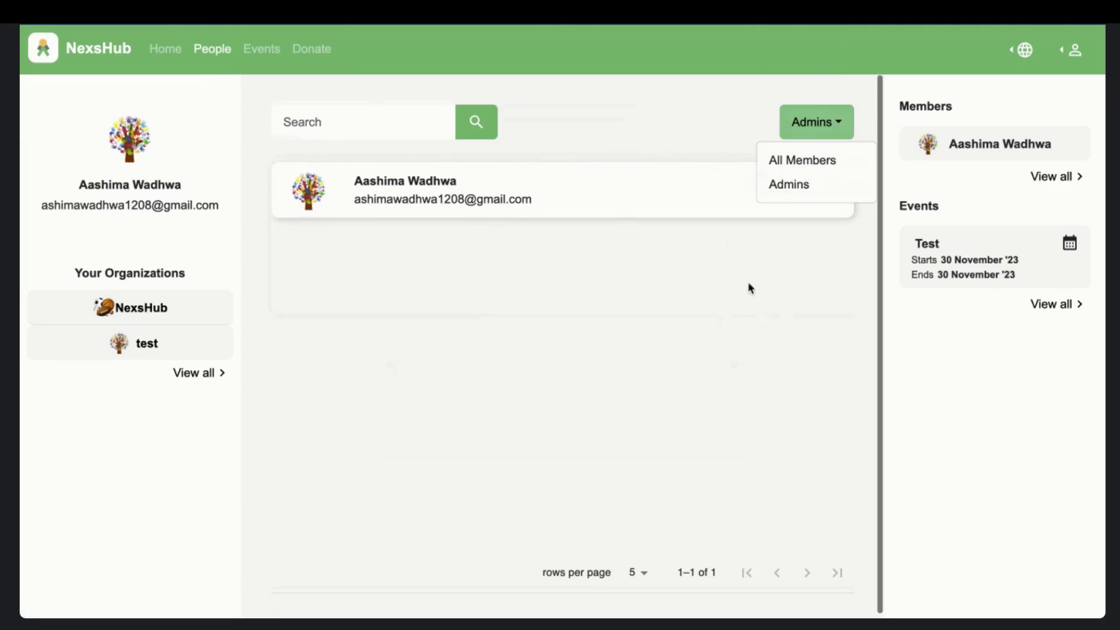
click(462, 186)
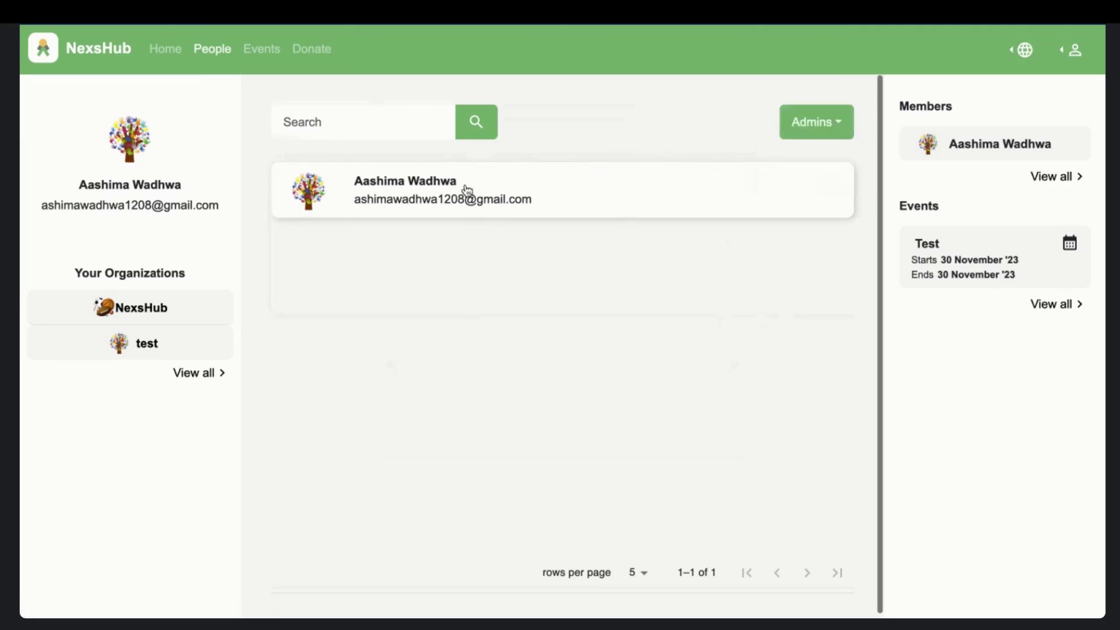
triple_click(414, 180)
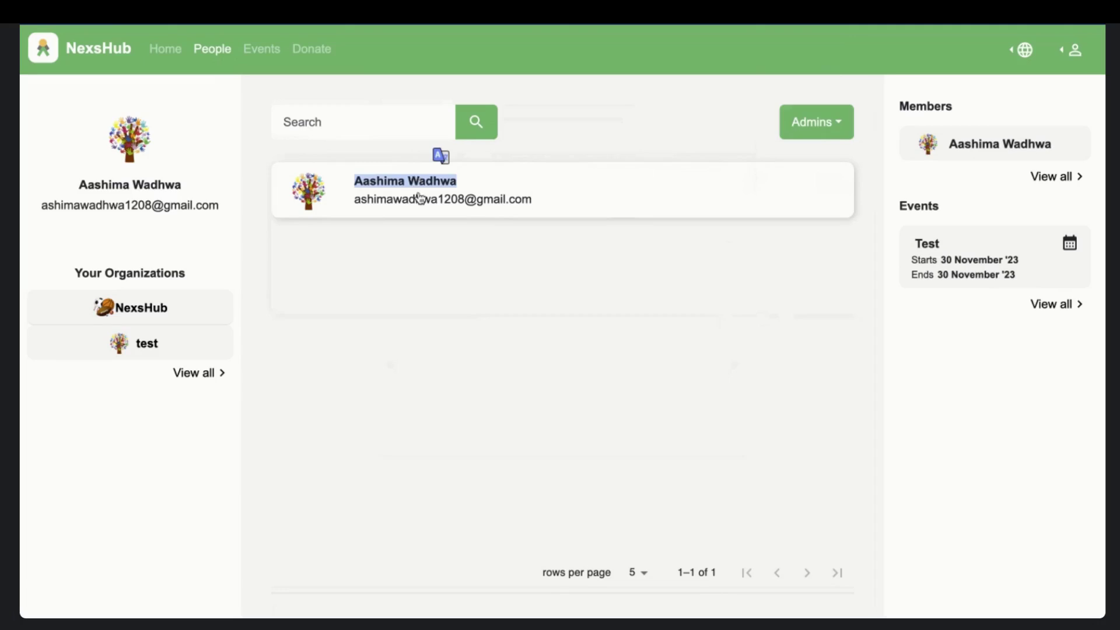
click(432, 215)
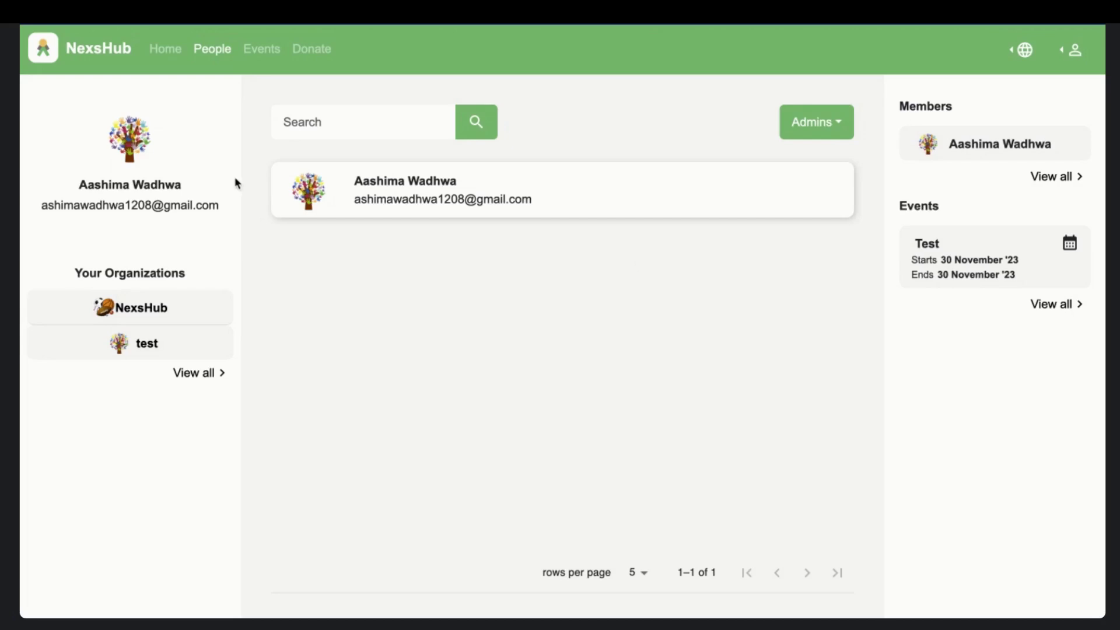
click(1070, 51)
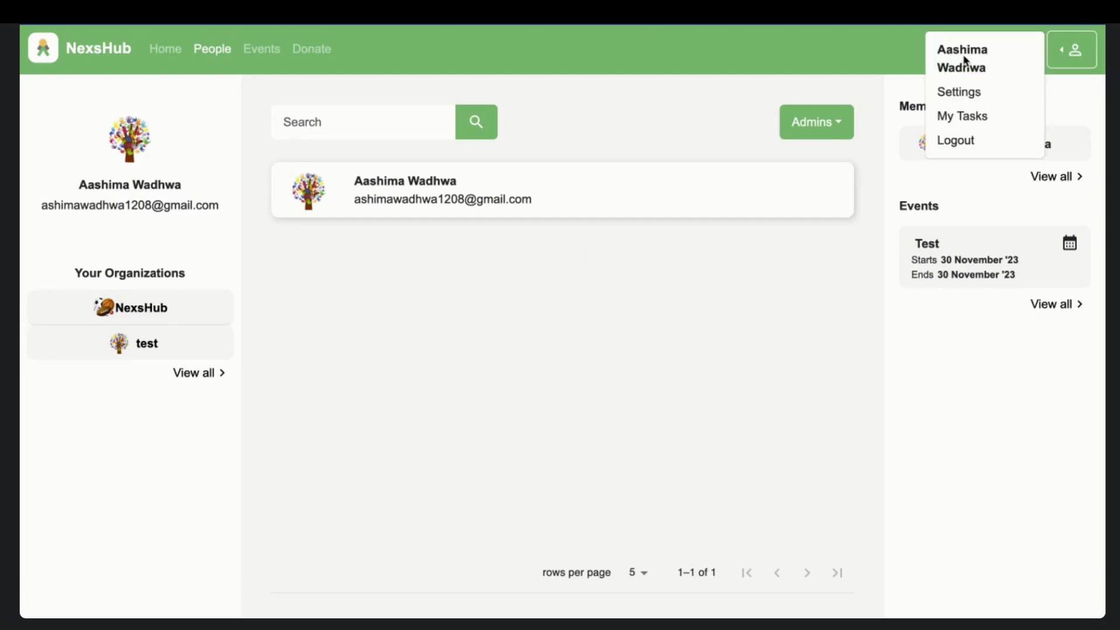
- Choose My Tasks from the profile menu to view the assigned tasks list, which is empty
click(961, 104)
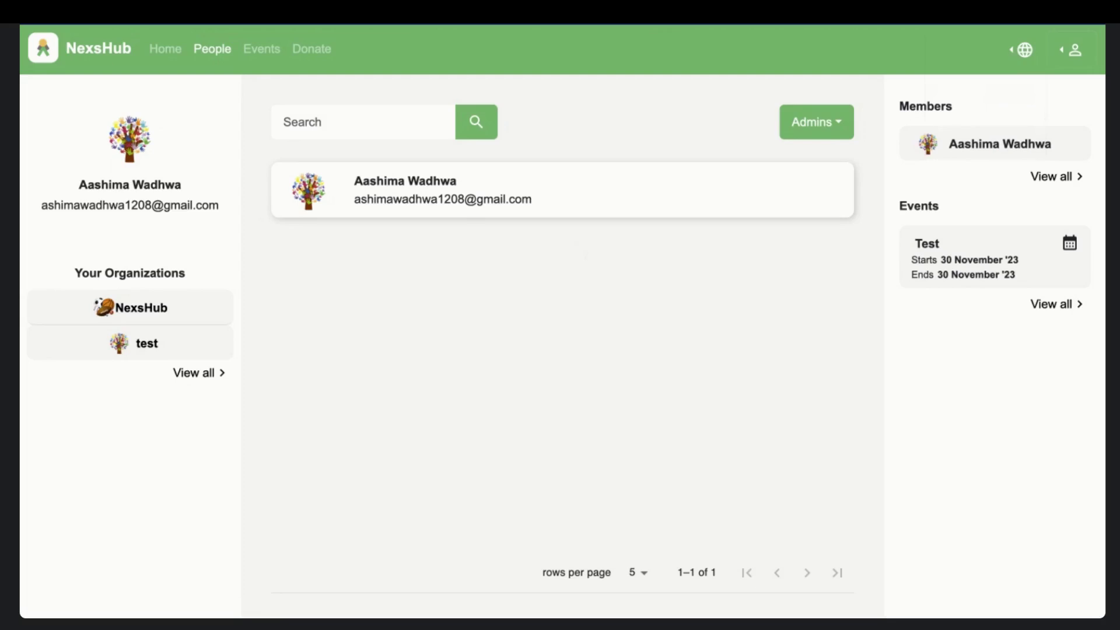
click(1072, 51)
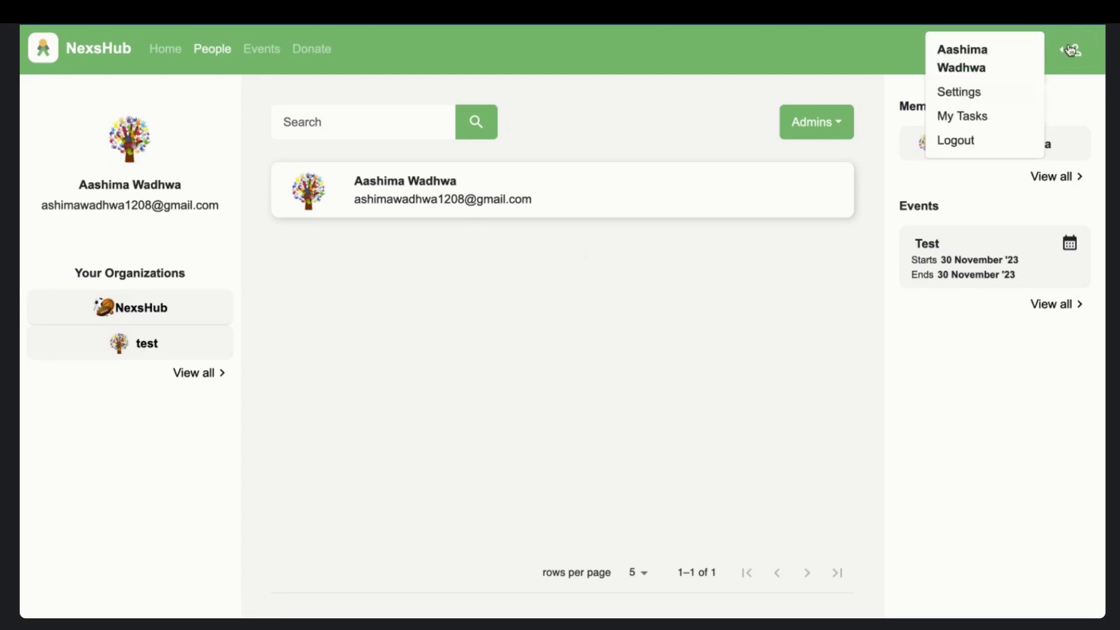
click(967, 90)
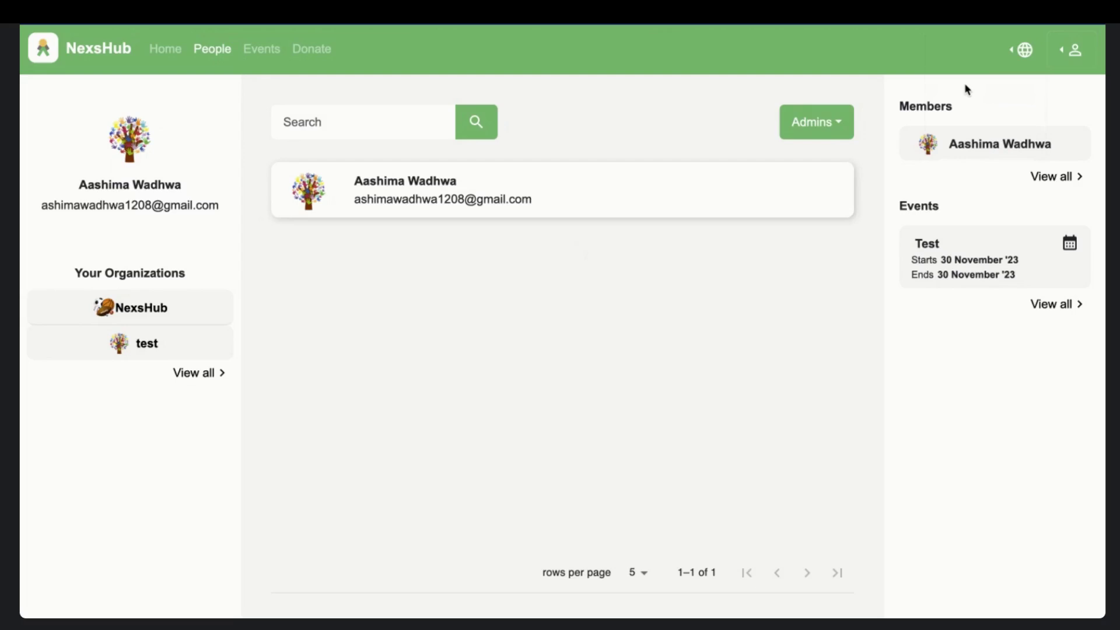
click(1078, 61)
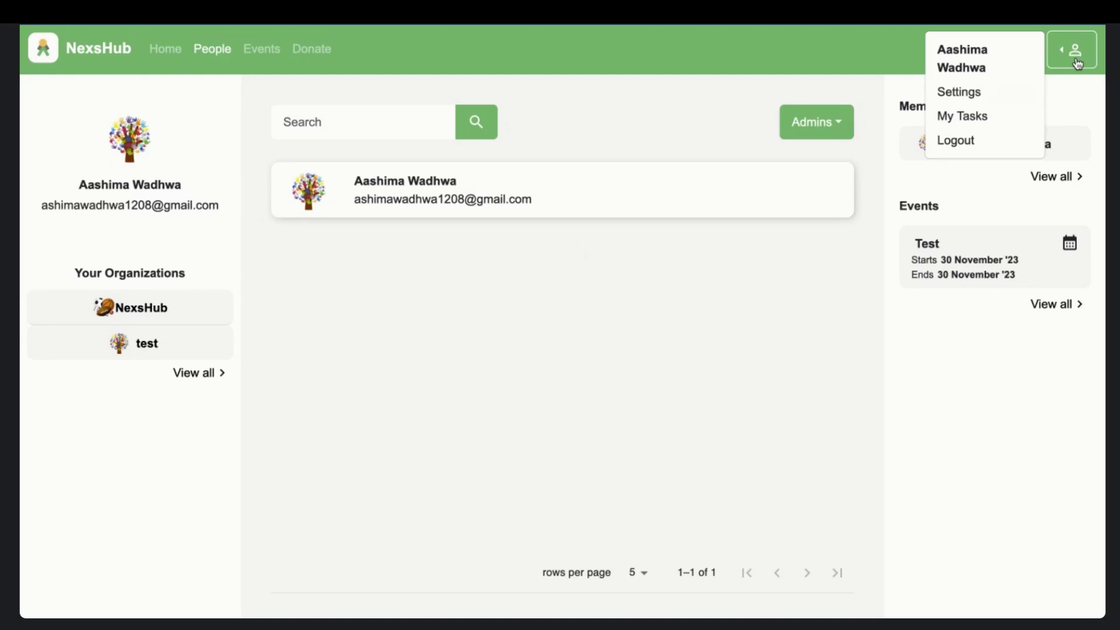
click(969, 116)
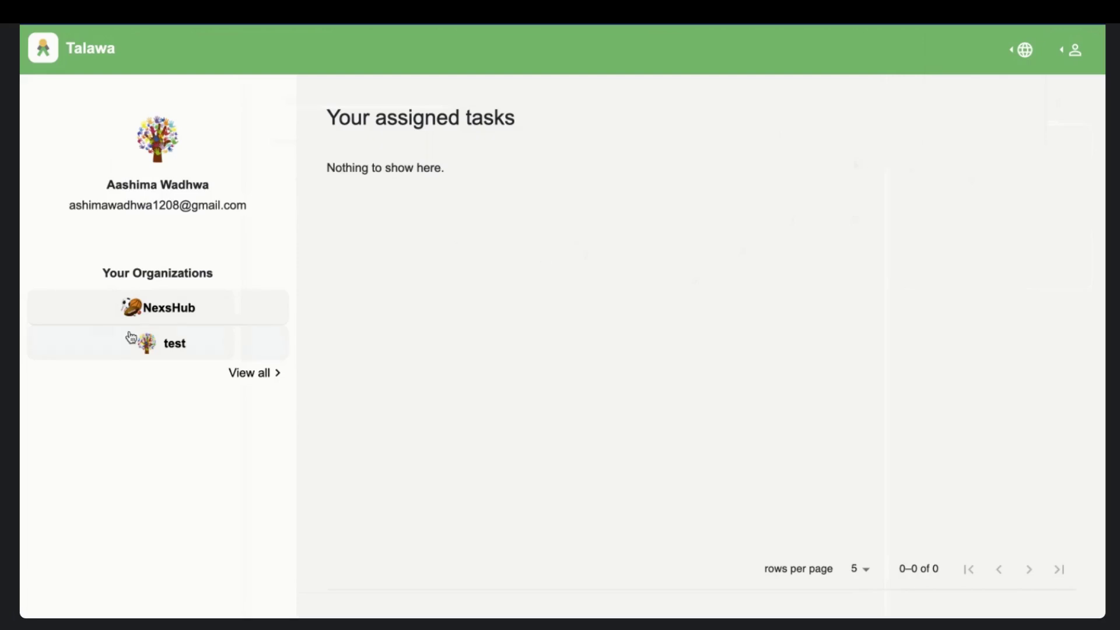
- Open the NexsHub organization, view its People list, then go to its Donate page
click(139, 307)
click(220, 49)
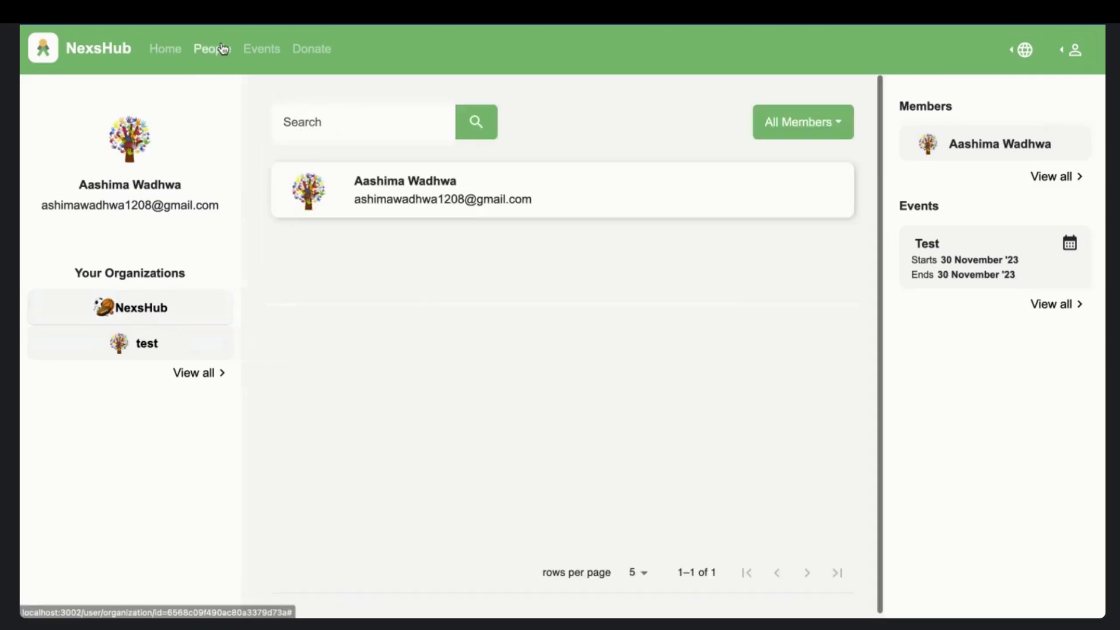
click(312, 50)
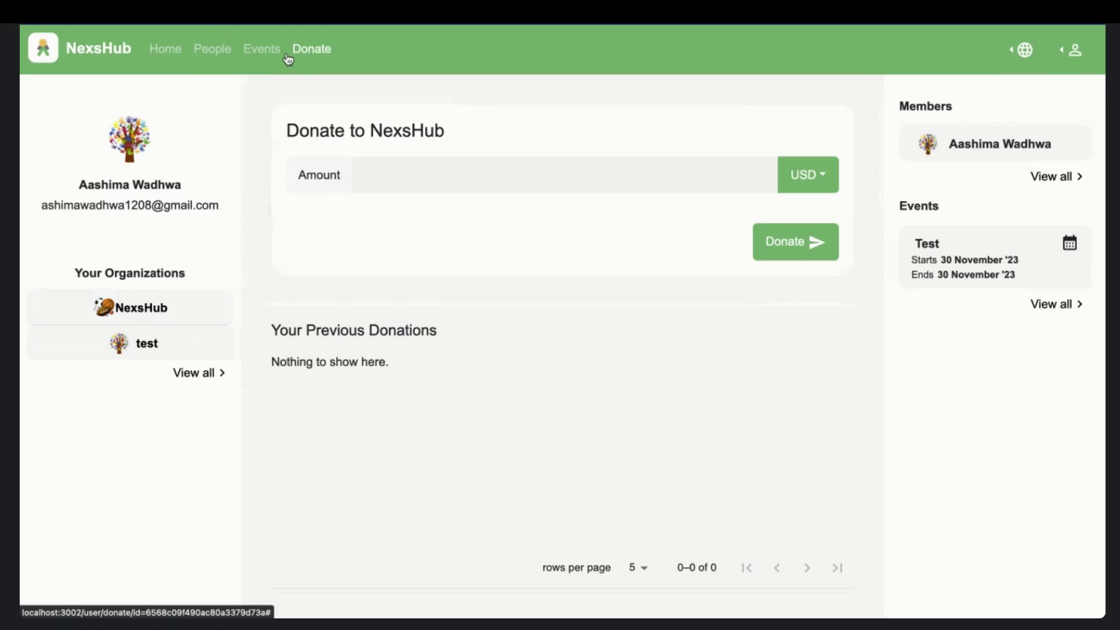
- Enter 12 USD as the donation amount and submit it
click(426, 172)
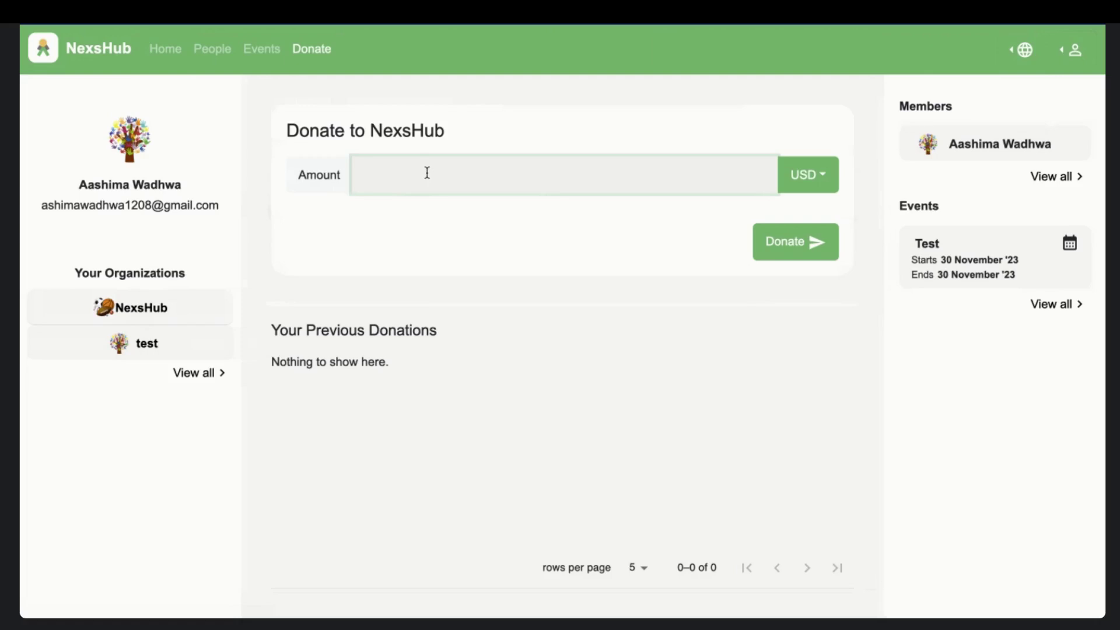
text(12)
click(788, 242)
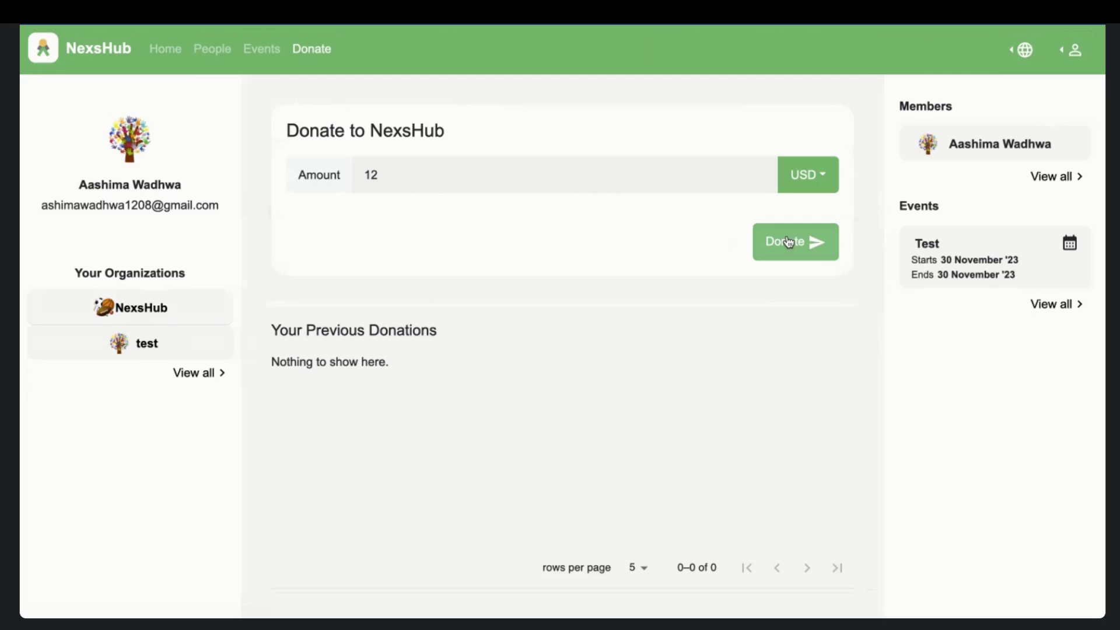
- Return to the NexsHub home feed with the post composer and existing test post
click(789, 242)
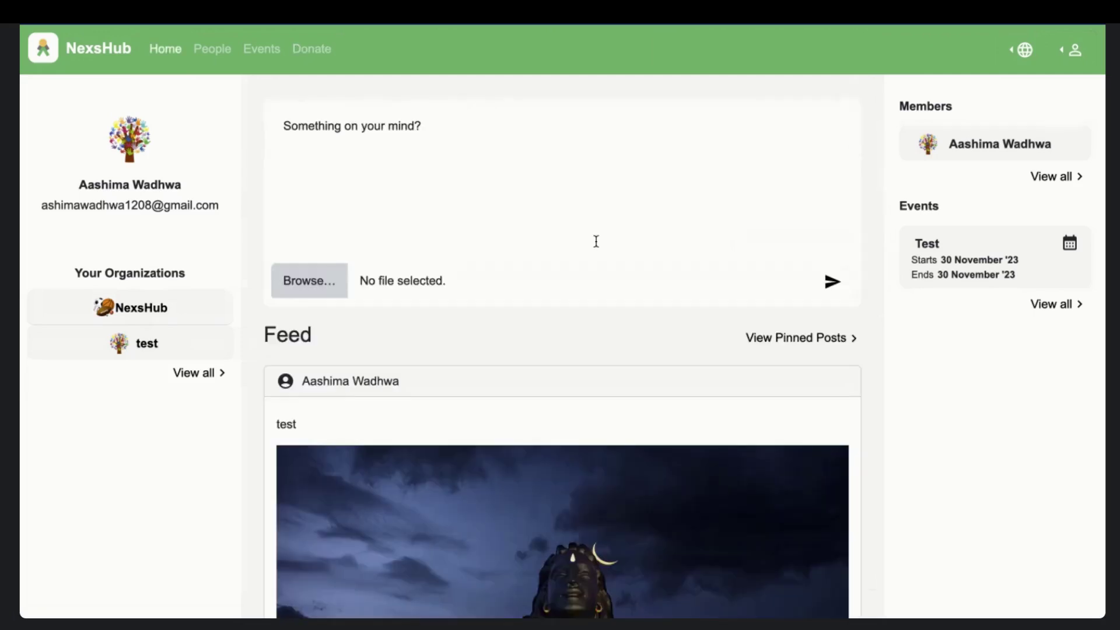